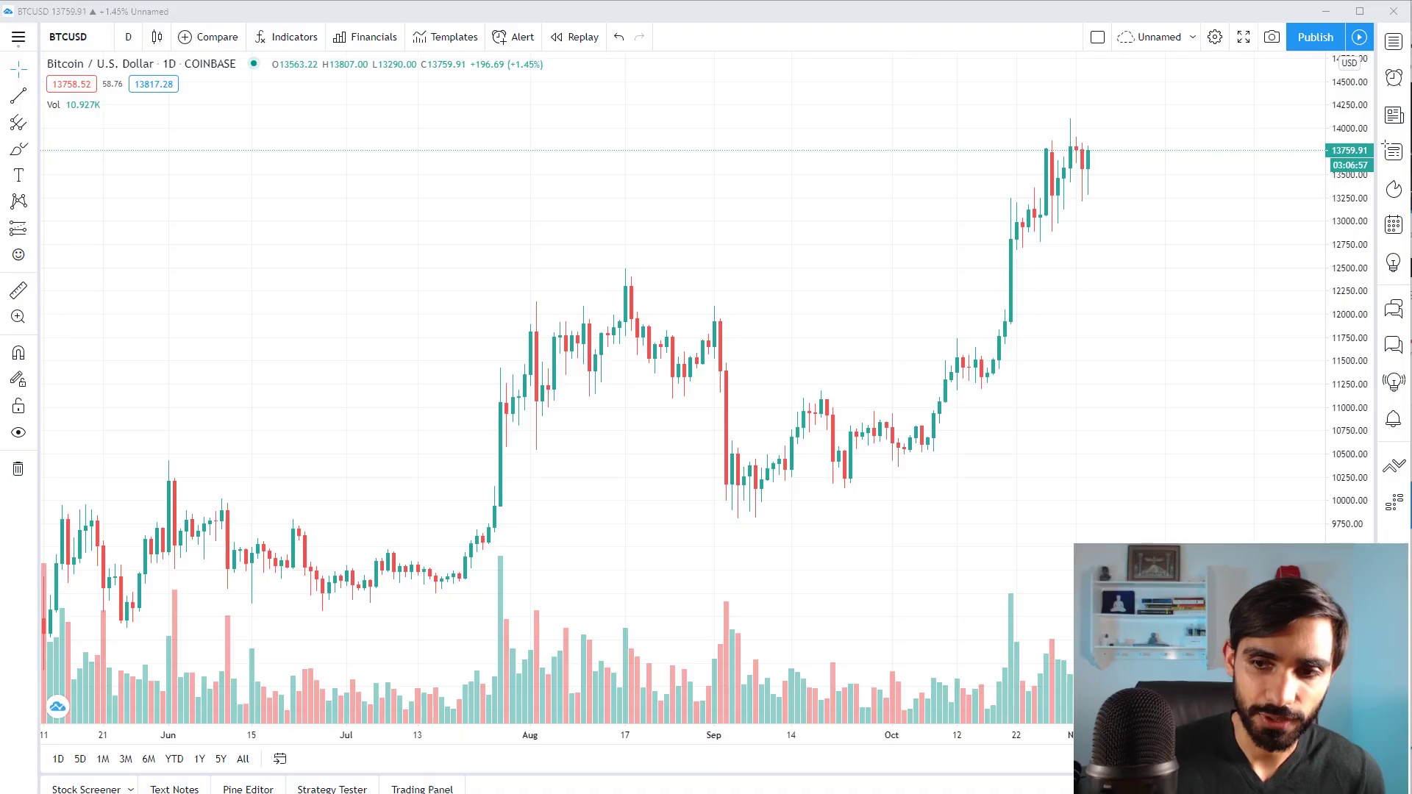
Switch the chart's color theme to Dark.
{"action": "right_click", "coordinate": [883, 277]}
{"action": "mouse_move", "coordinate": [915, 479]}
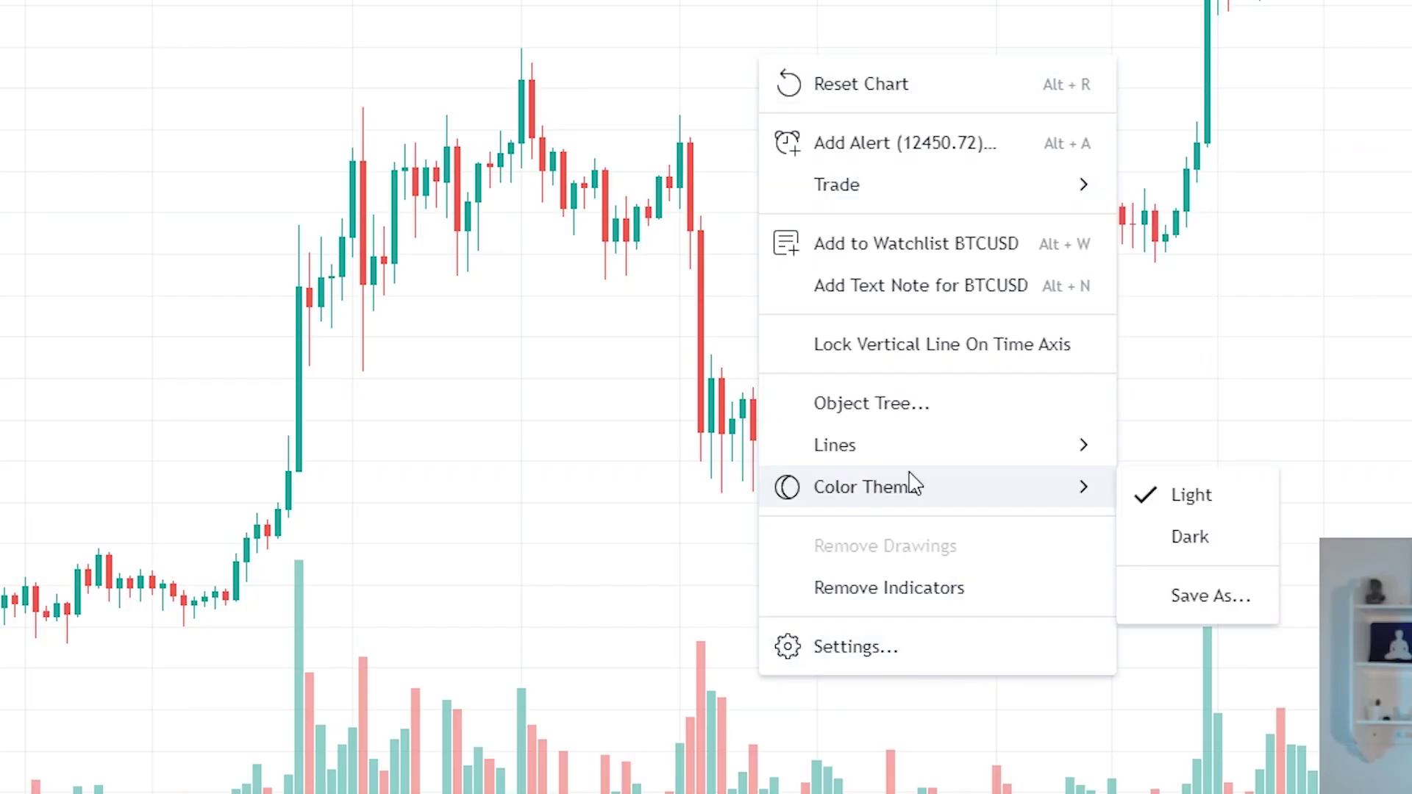
{"action": "left_click", "coordinate": [1202, 539]}
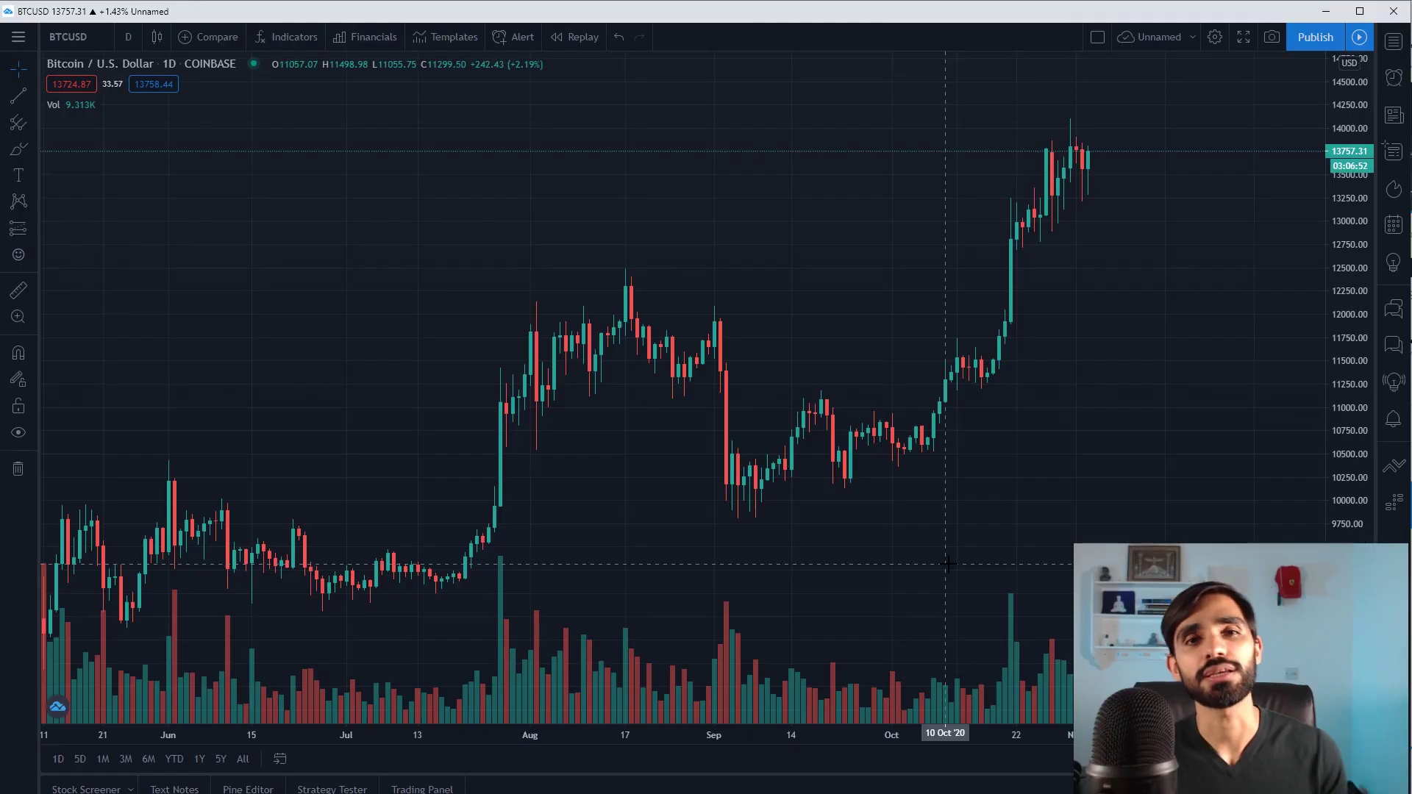
In Chart settings Appearance, set the background to Solid and open its colour swatch.
{"action": "left_click", "coordinate": [1215, 37]}
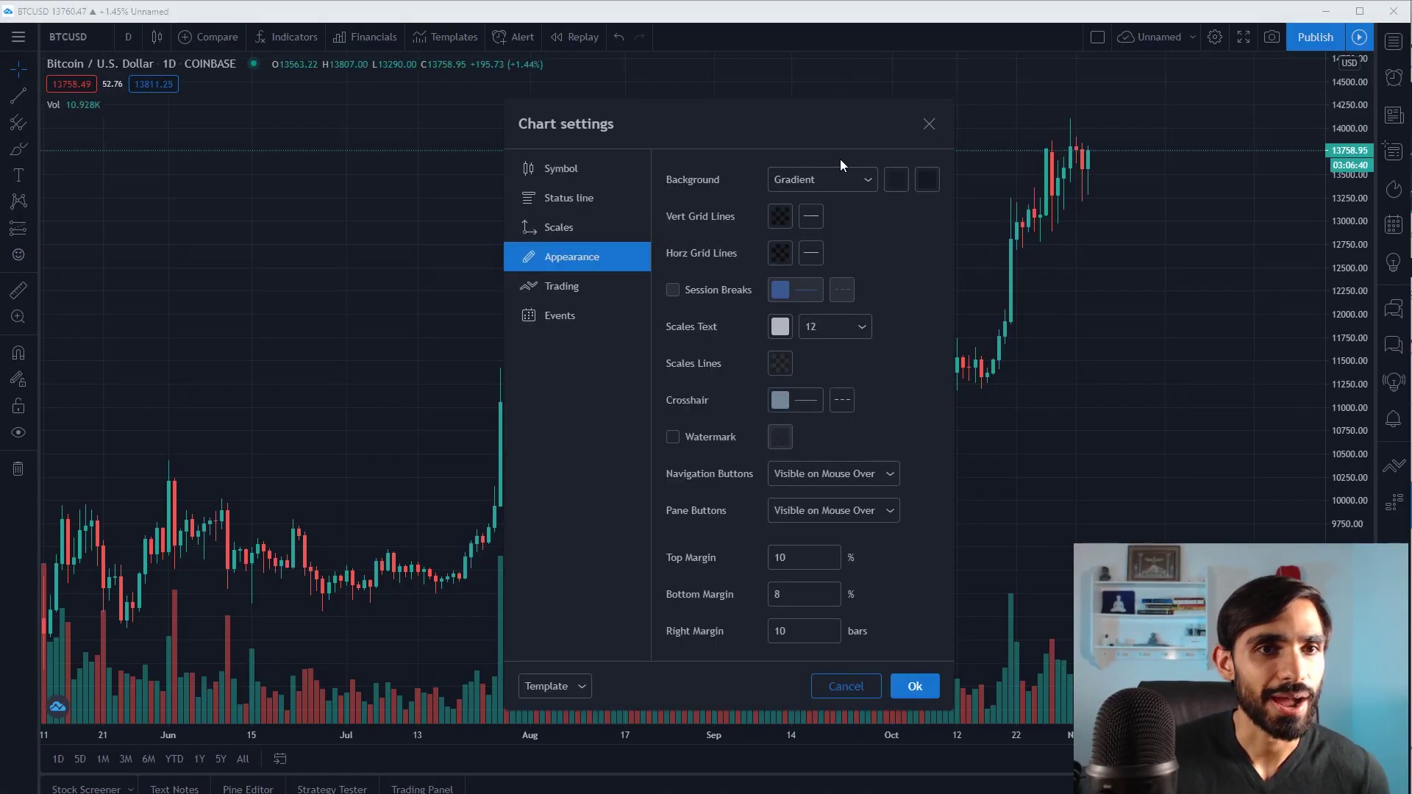
{"action": "left_click", "coordinate": [845, 172]}
{"action": "left_click", "coordinate": [806, 211]}
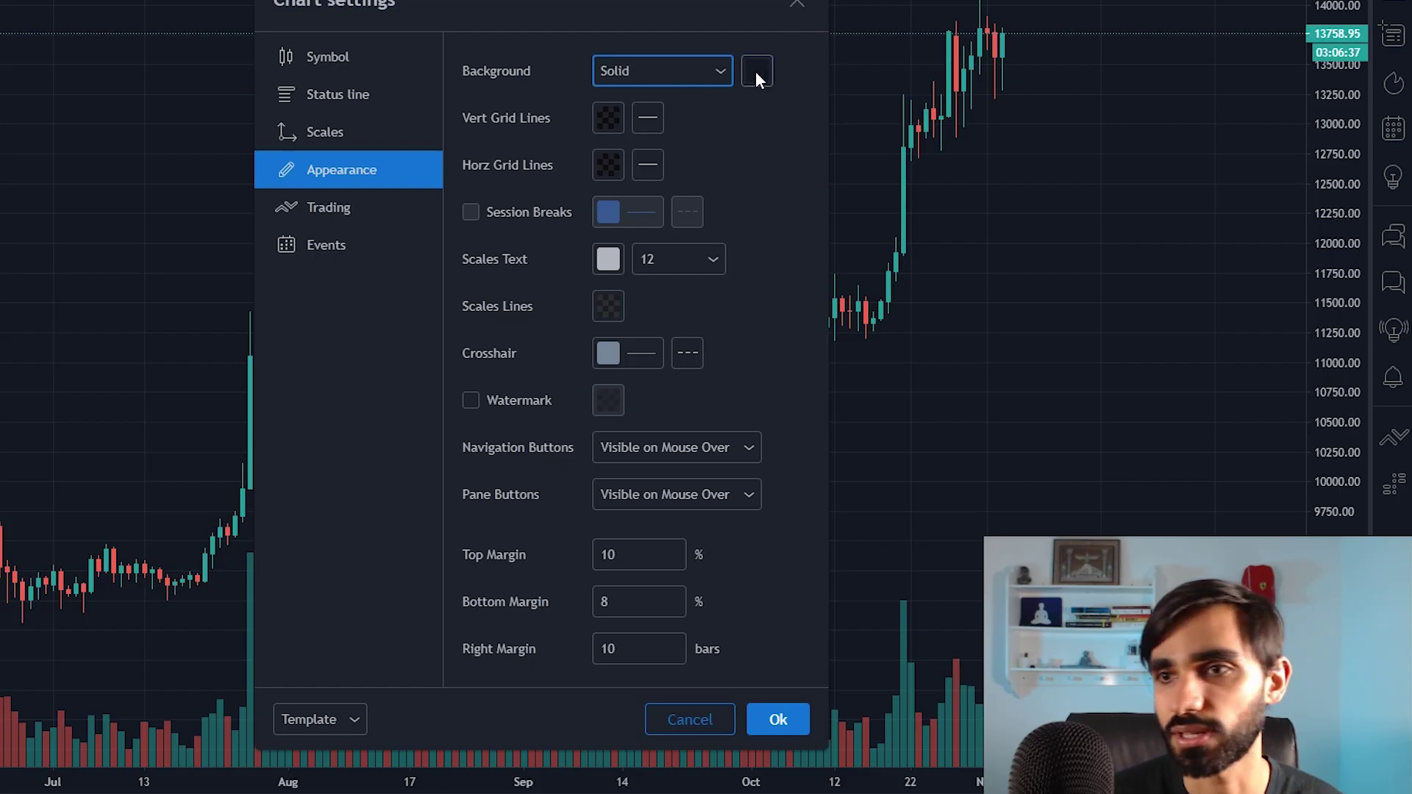
{"action": "left_click", "coordinate": [756, 71]}
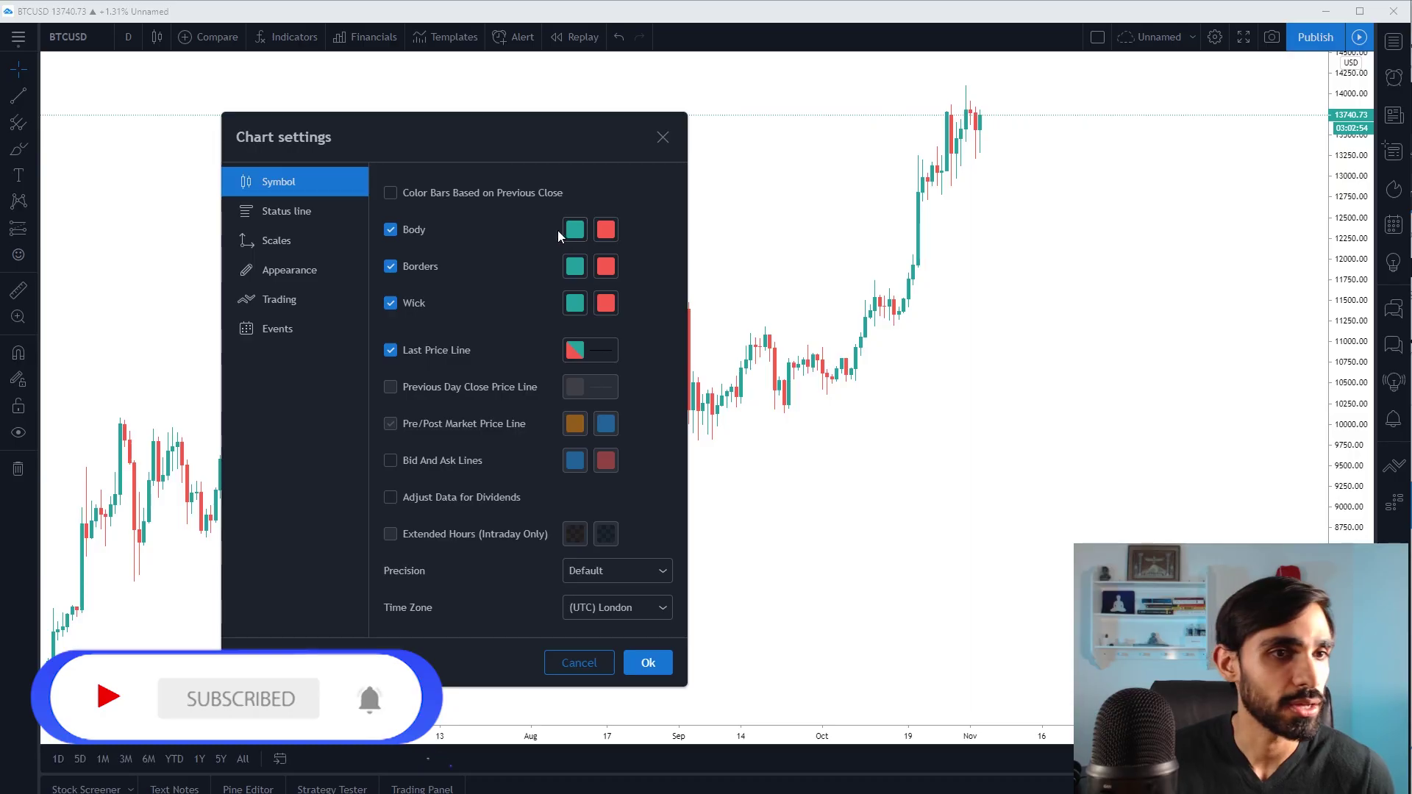
Make rising candle bodies light grey at about 32% opacity.
{"action": "left_click", "coordinate": [576, 230]}
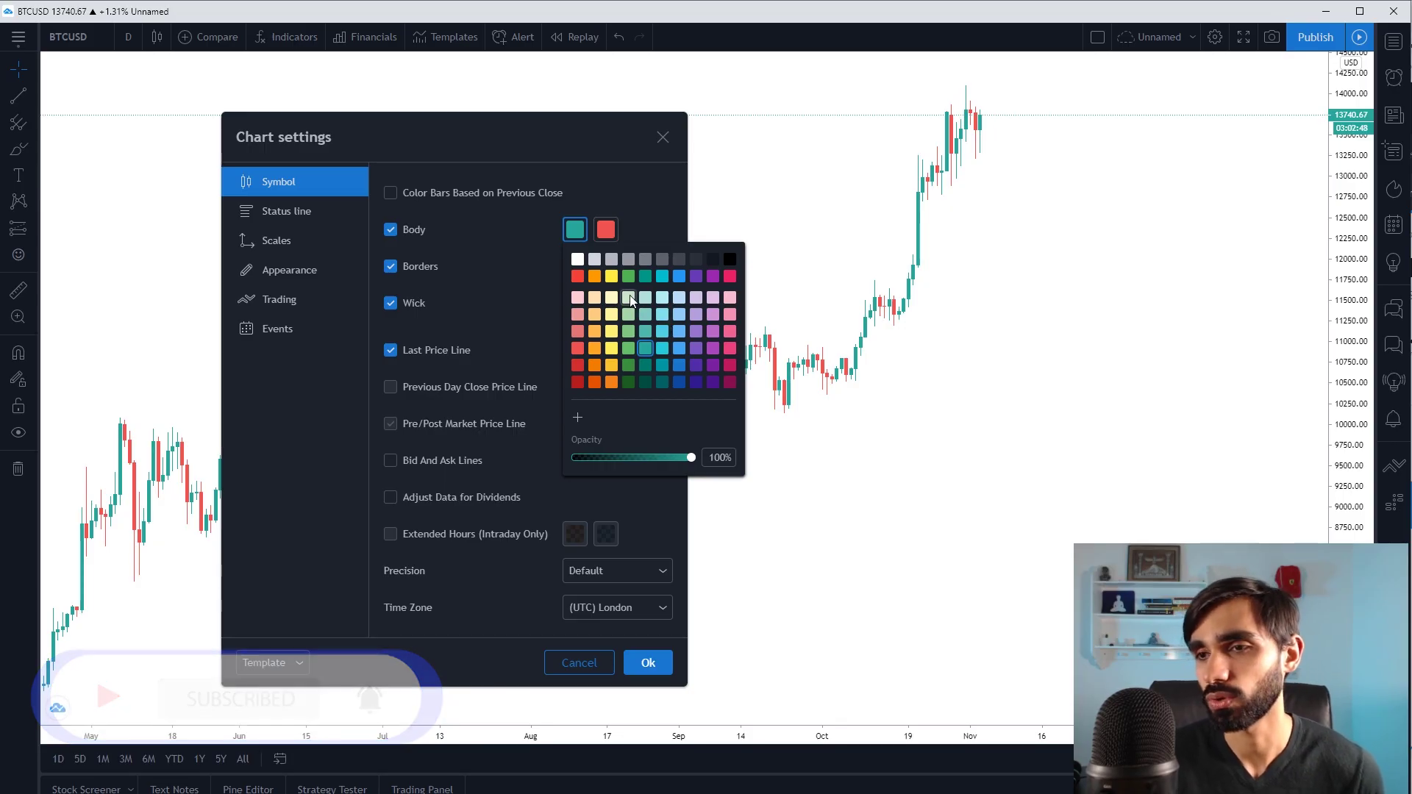
{"action": "left_click", "coordinate": [596, 258]}
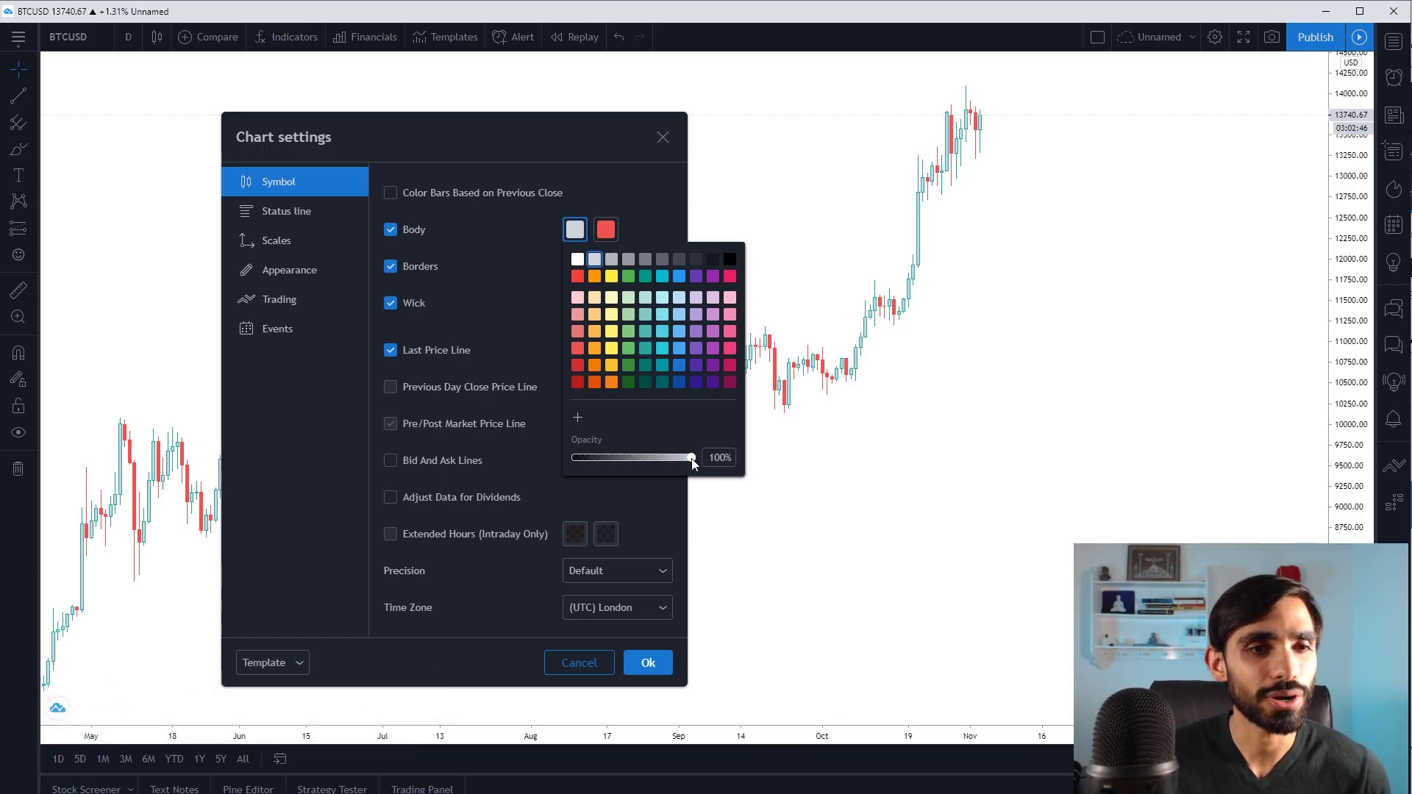
{"action": "left_click_drag", "start_coordinate": [692, 459], "coordinate": [615, 458]}
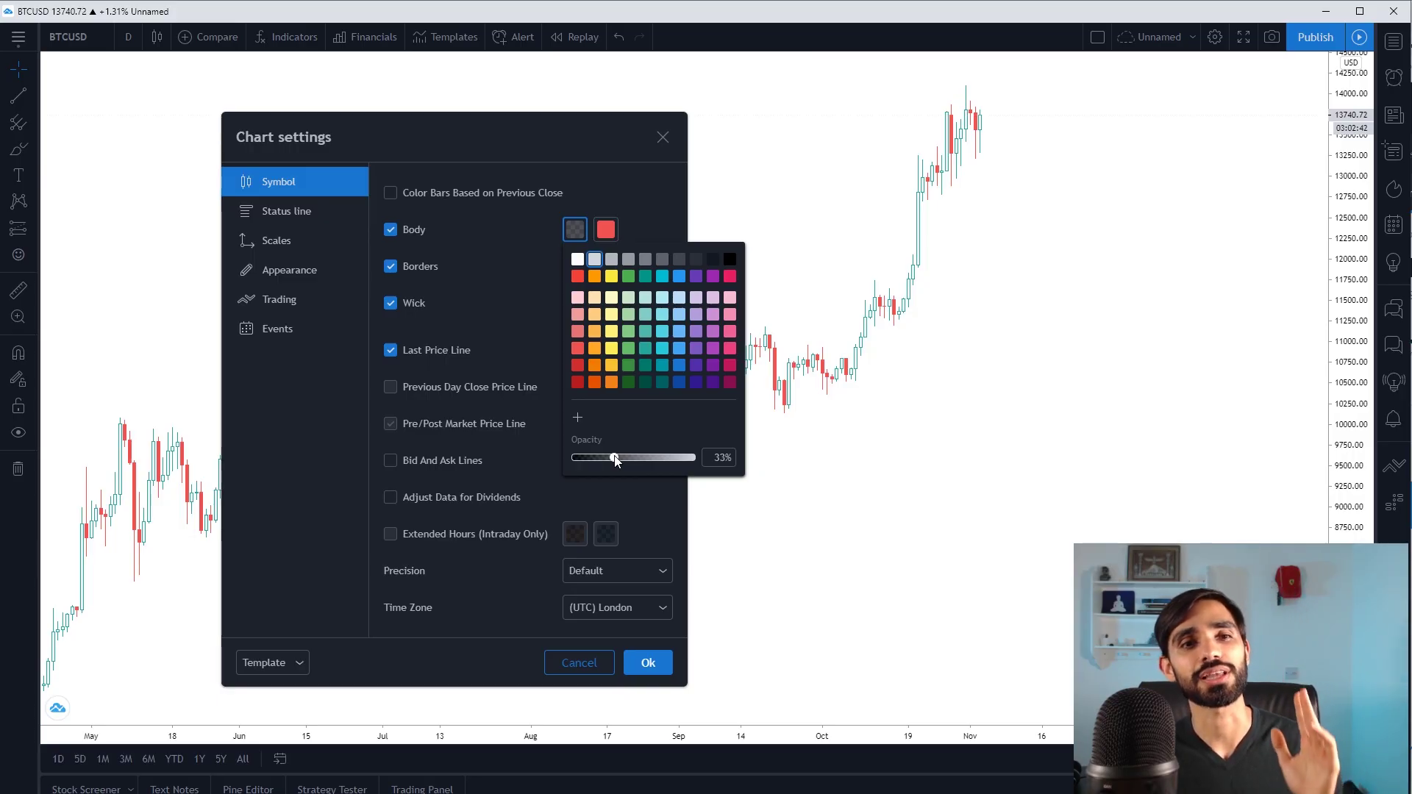
{"action": "left_click_drag", "start_coordinate": [616, 460], "coordinate": [615, 460]}
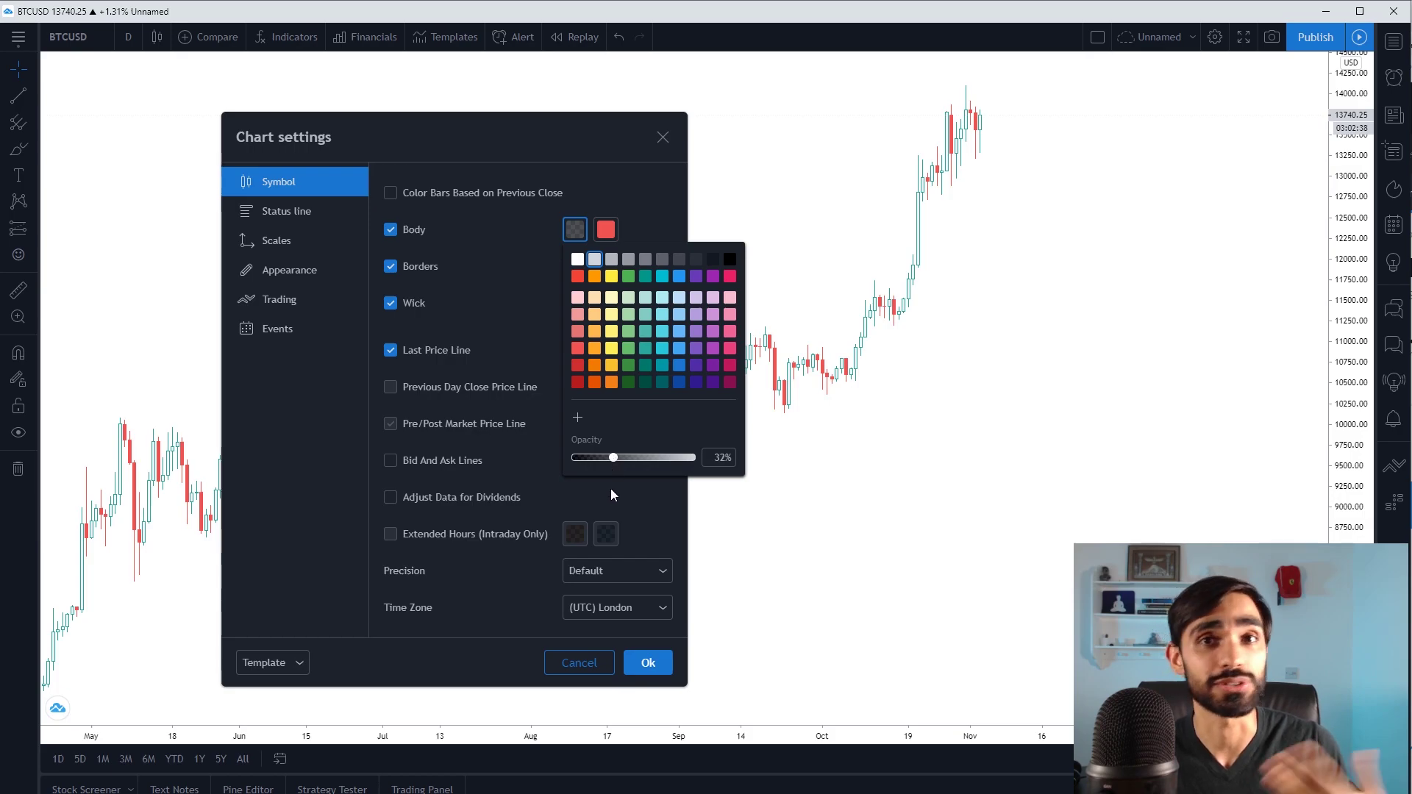
{"action": "left_click", "coordinate": [555, 170]}
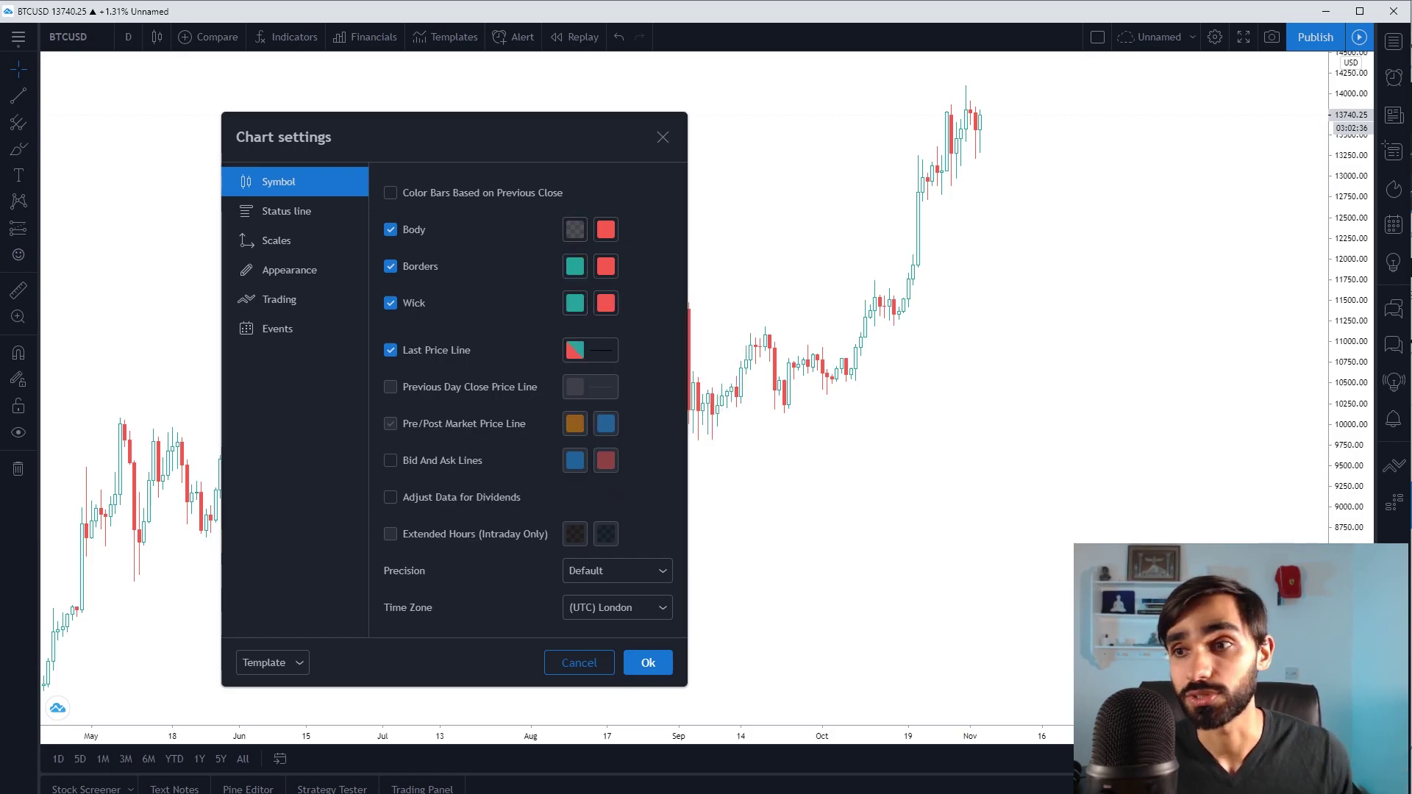
Make falling candle bodies indigo.
{"action": "left_click", "coordinate": [607, 231]}
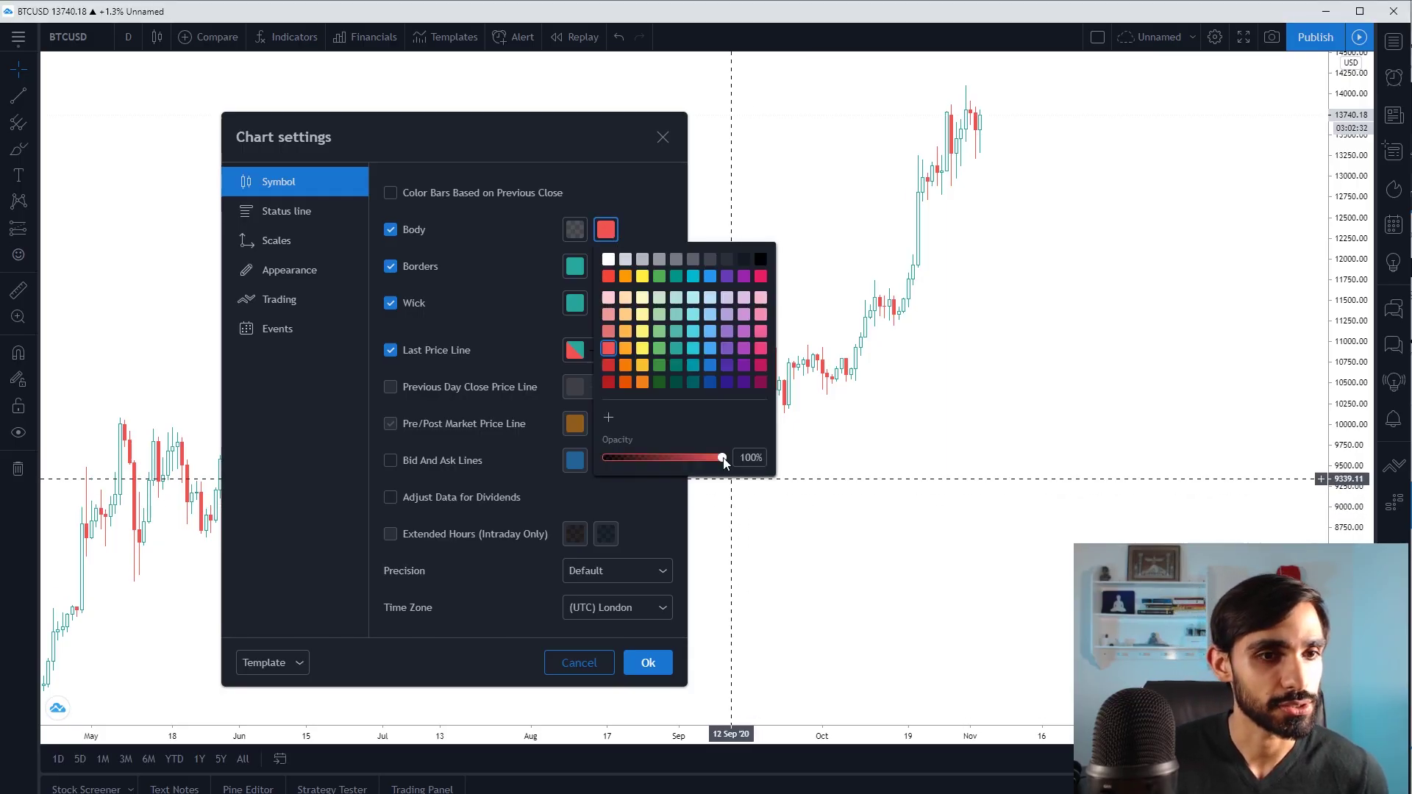
{"action": "left_click", "coordinate": [727, 385]}
{"action": "left_click", "coordinate": [526, 240]}
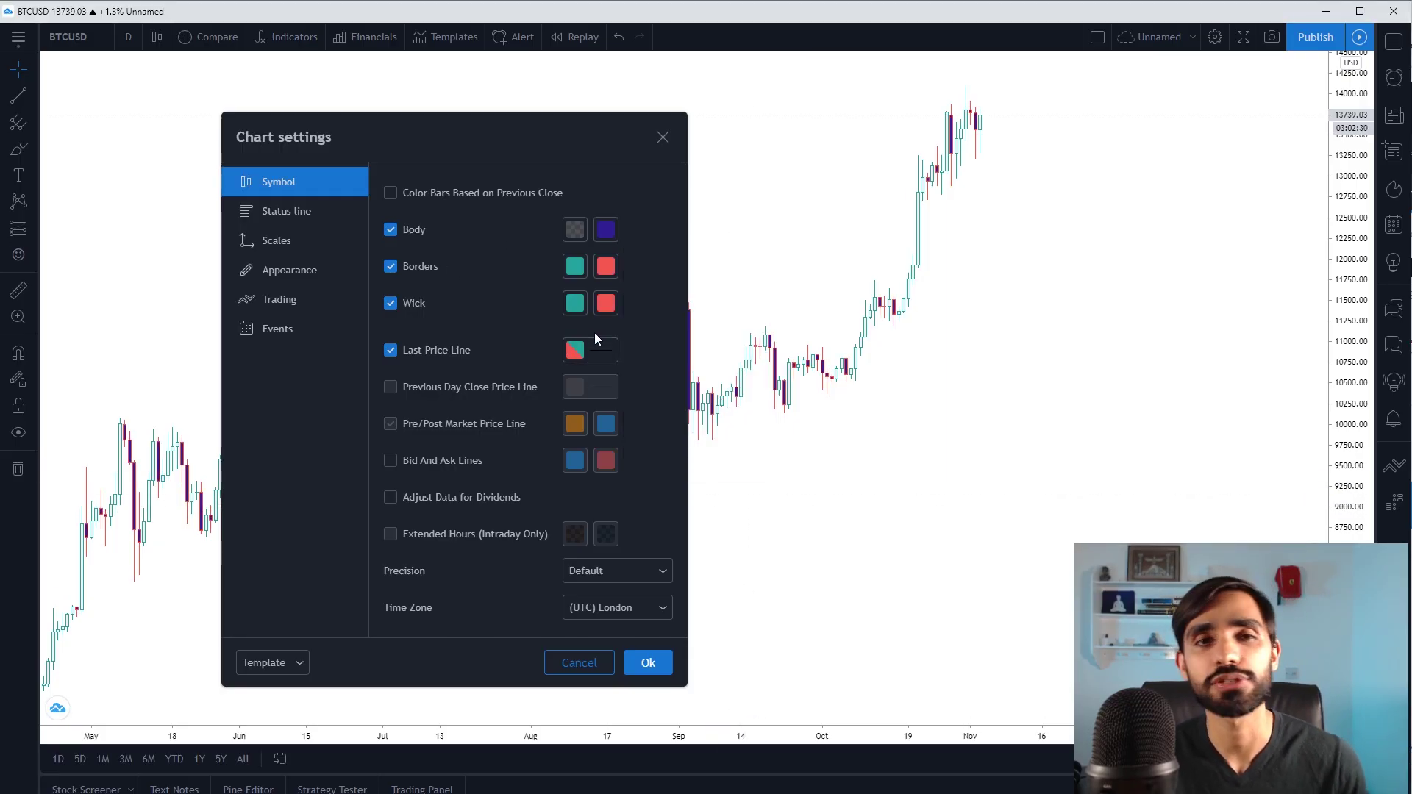
{"action": "left_click", "coordinate": [604, 231]}
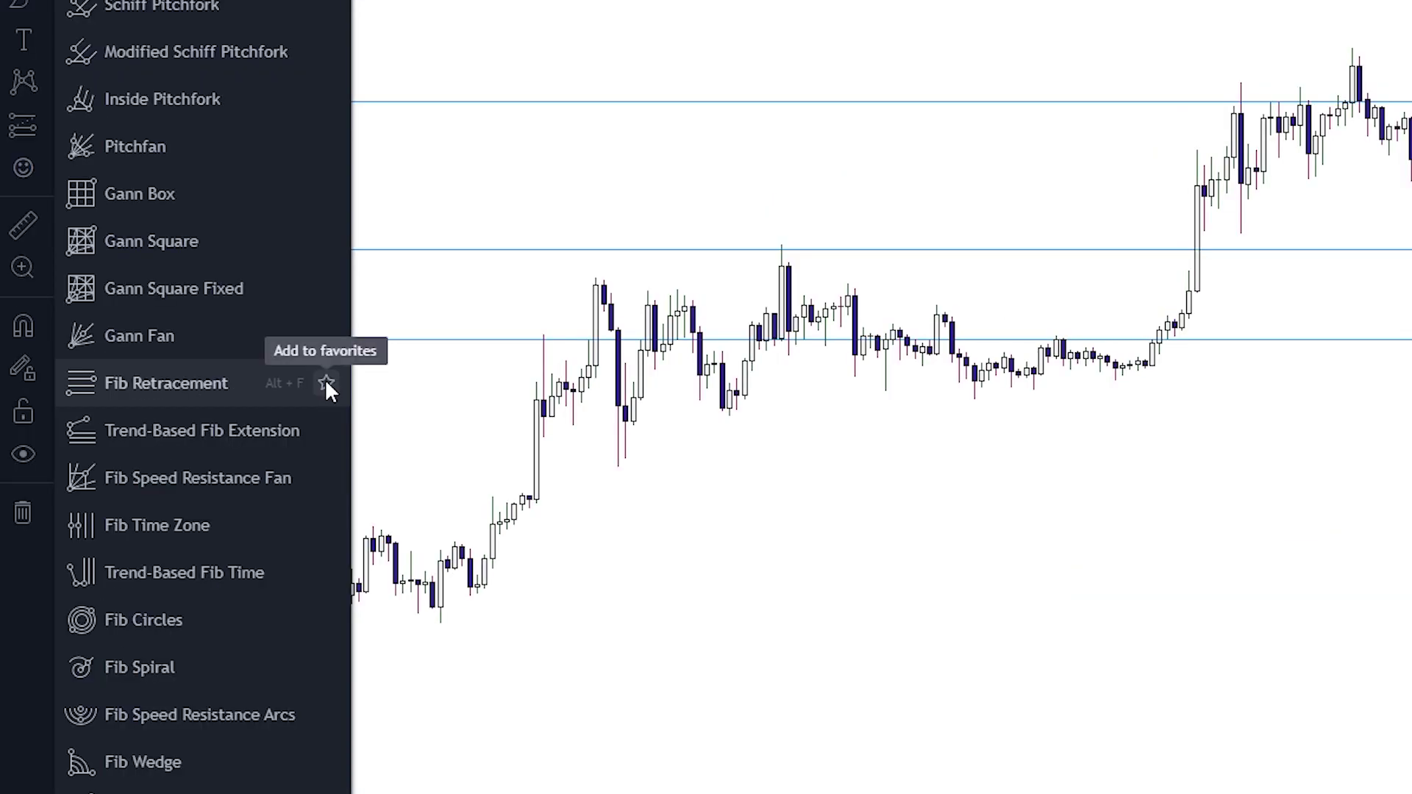
Star Fib Retracement as a favourite and place the Favorites toolbar on the chart.
{"action": "left_click", "coordinate": [207, 389]}
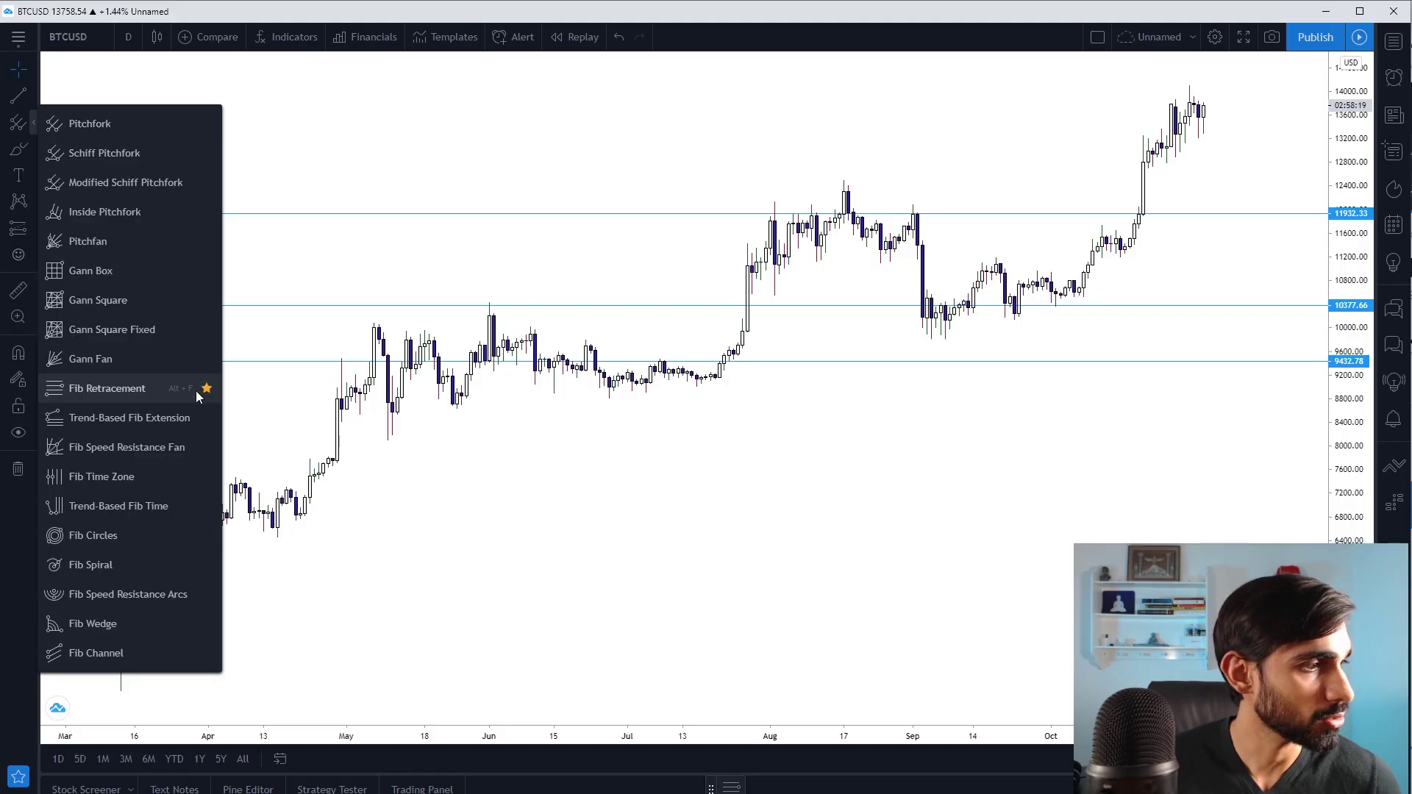
{"action": "left_click", "coordinate": [707, 784]}
{"action": "mouse_move", "coordinate": [706, 783]}
{"action": "left_mouse_down"}
{"action": "mouse_move", "coordinate": [675, 342]}
{"action": "mouse_move", "coordinate": [653, 268]}
{"action": "left_mouse_up"}
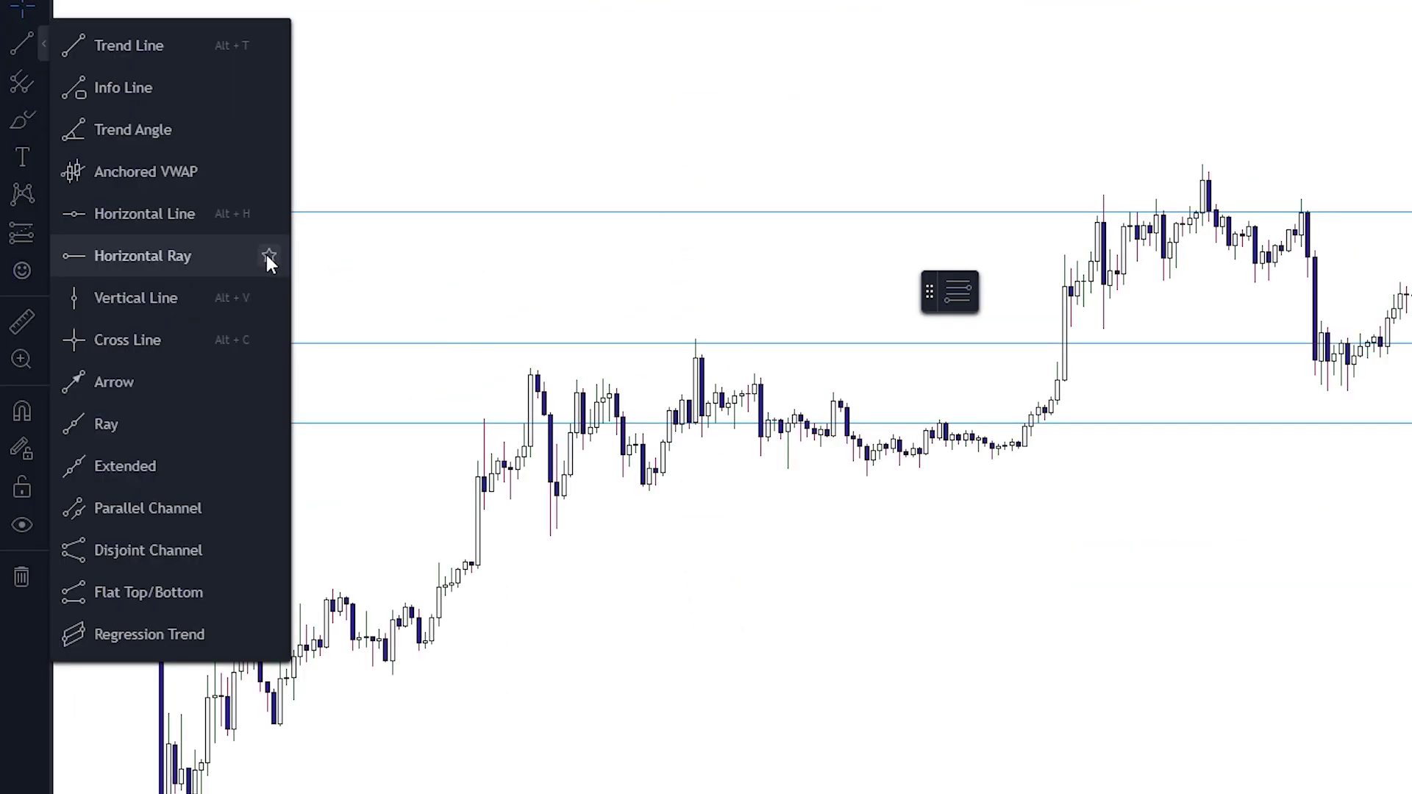
Add Horizontal Ray, Horizontal Line, Short Position, Price Range and Rectangle to favourites.
{"action": "left_click", "coordinate": [269, 255]}
{"action": "left_click", "coordinate": [268, 213]}
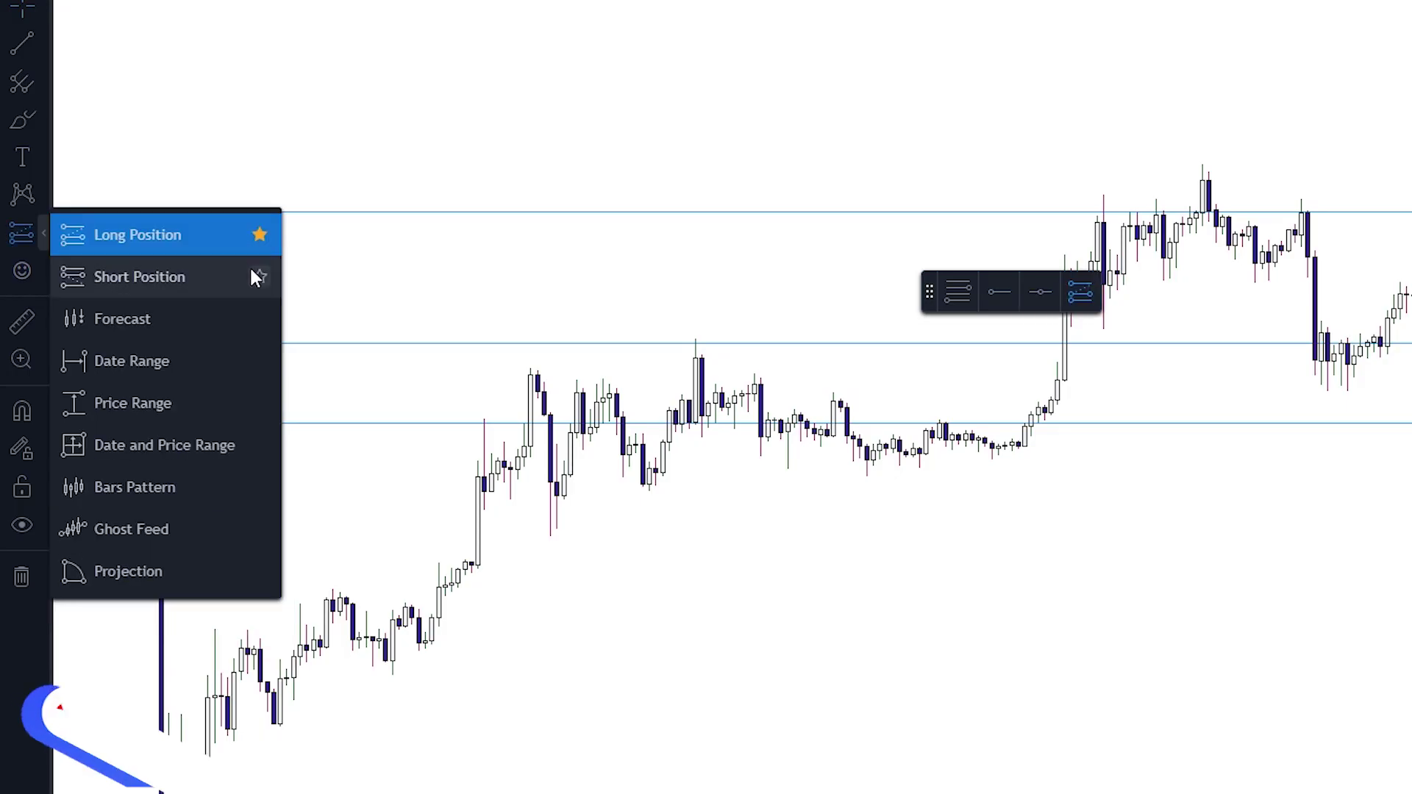
{"action": "left_click", "coordinate": [259, 276]}
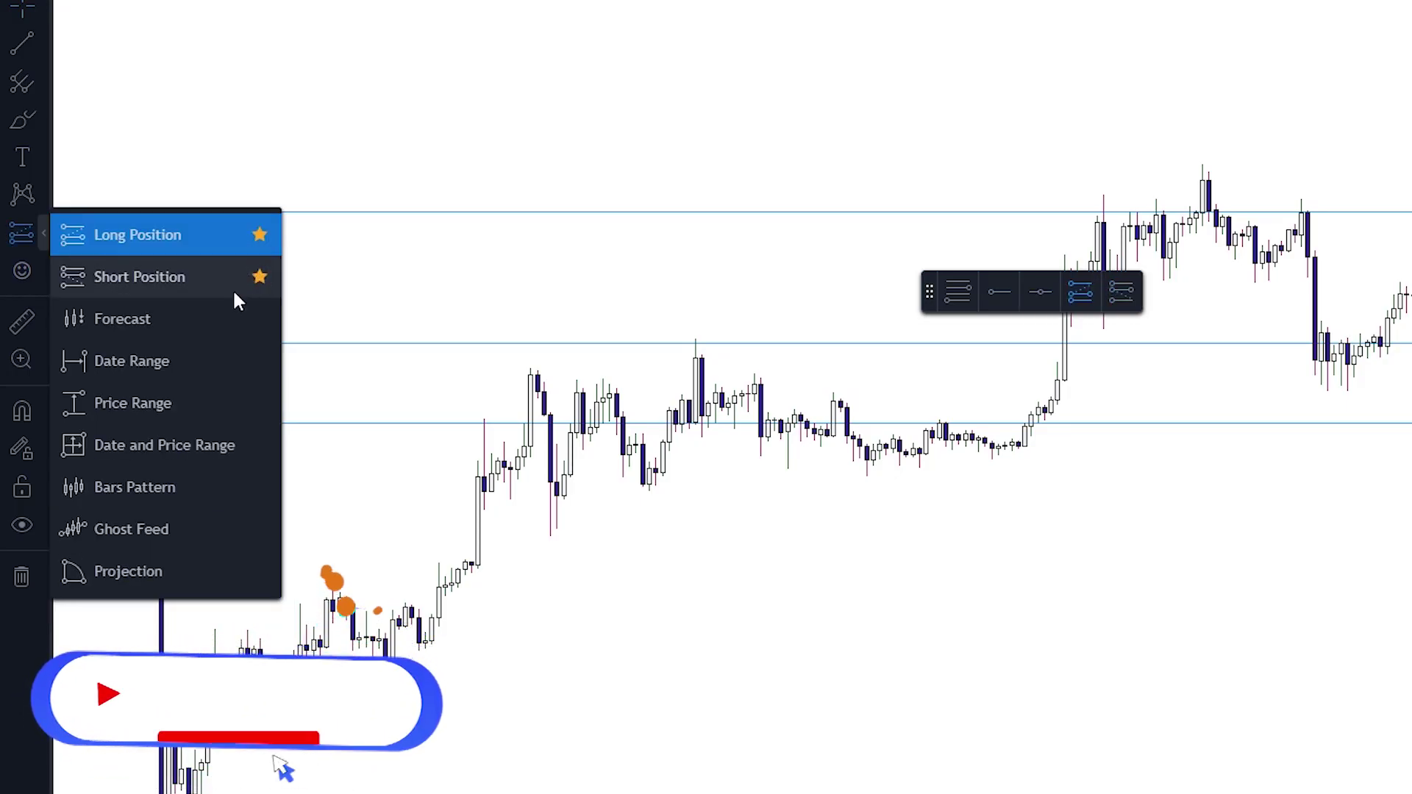
{"action": "left_click", "coordinate": [259, 403]}
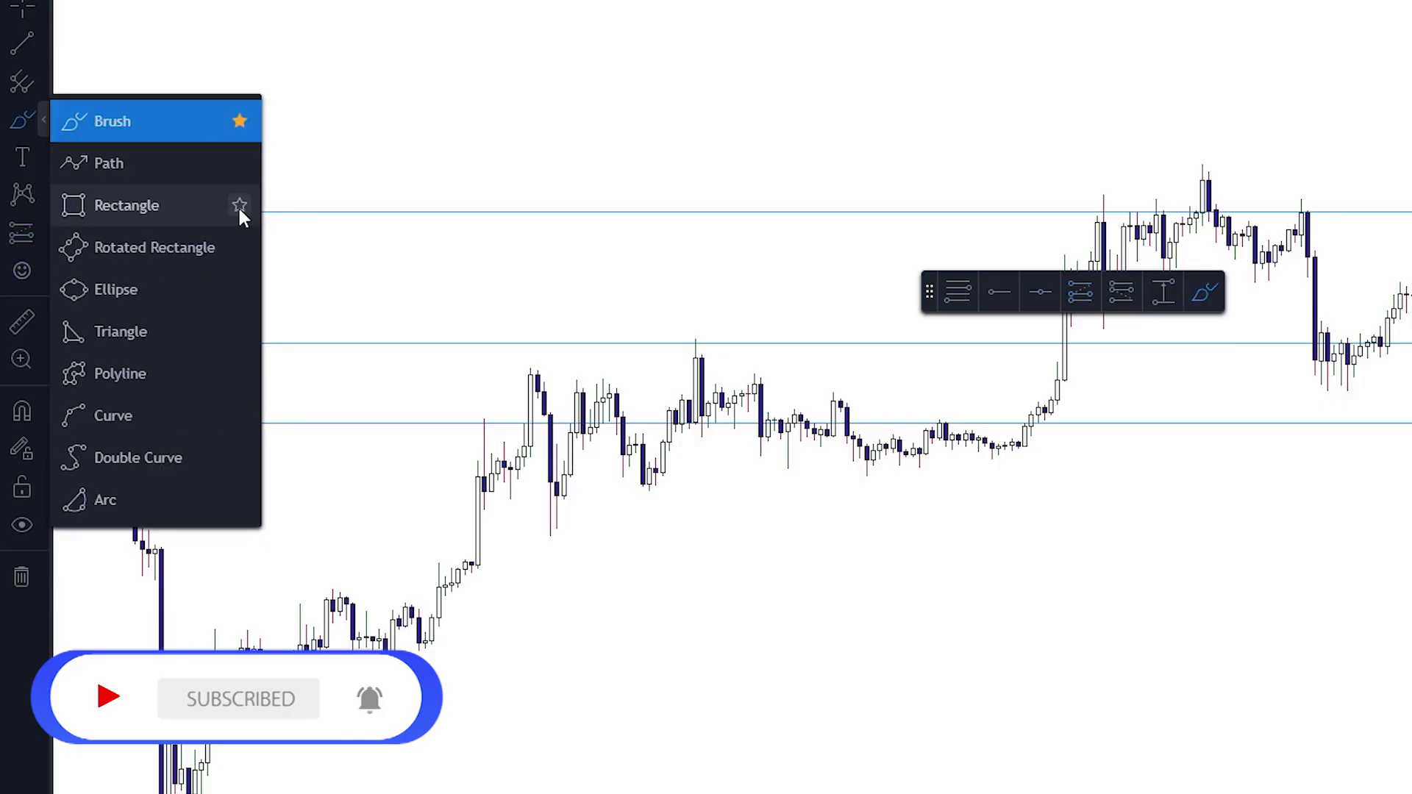
{"action": "left_click", "coordinate": [240, 205]}
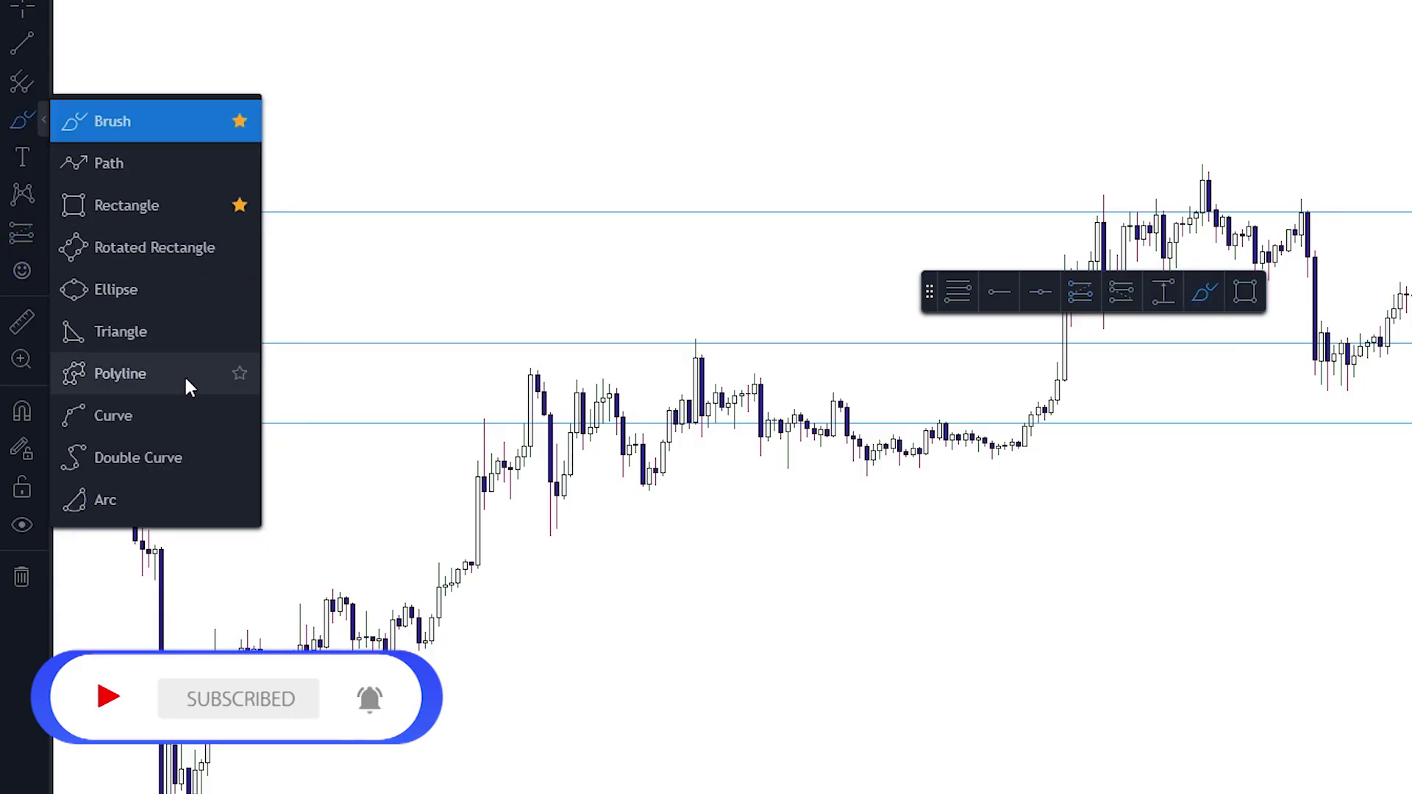
{"action": "left_click", "coordinate": [22, 234]}
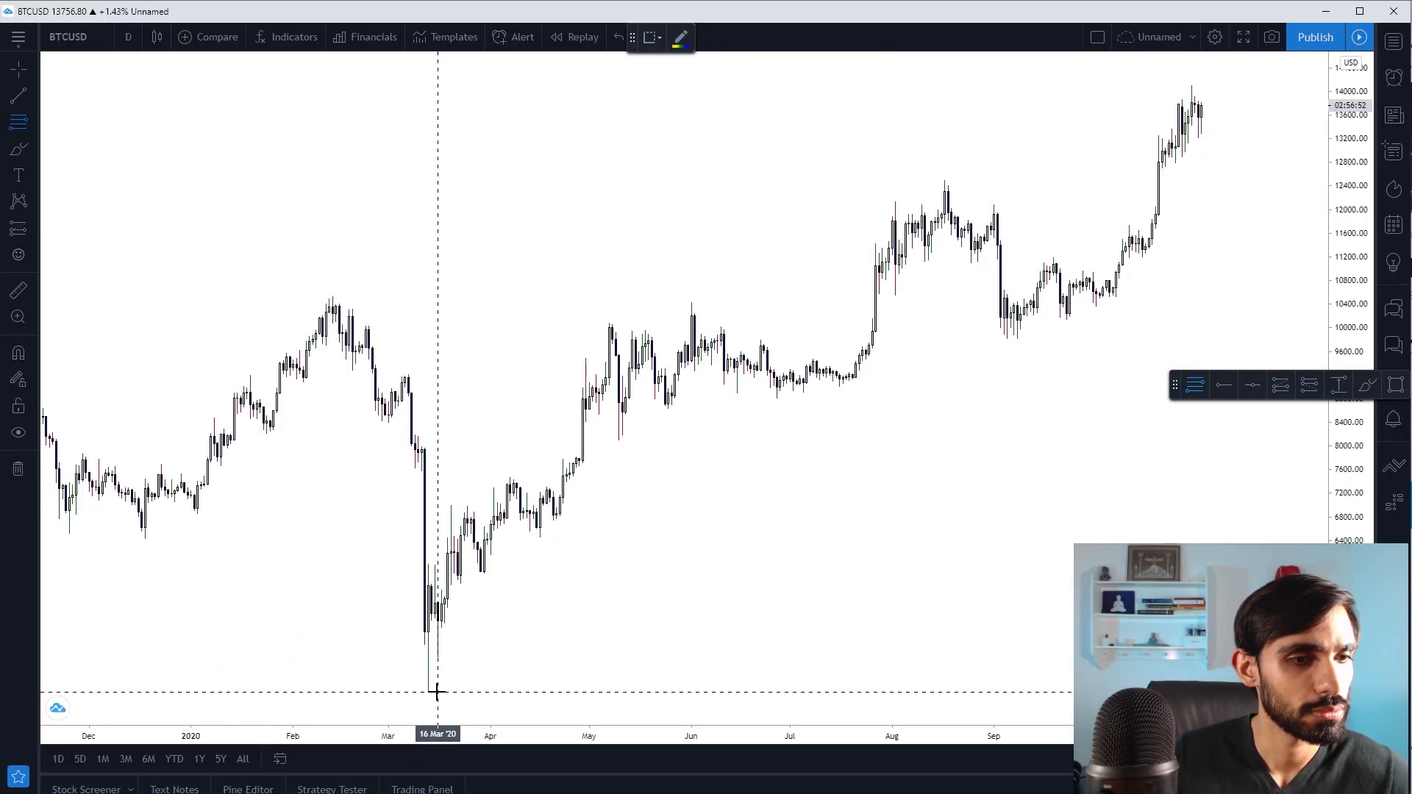
Draw a Fib retracement from the 16 Mar '20 low (3835.68) up to 12492.01 in September.
{"action": "left_click", "coordinate": [438, 692]}
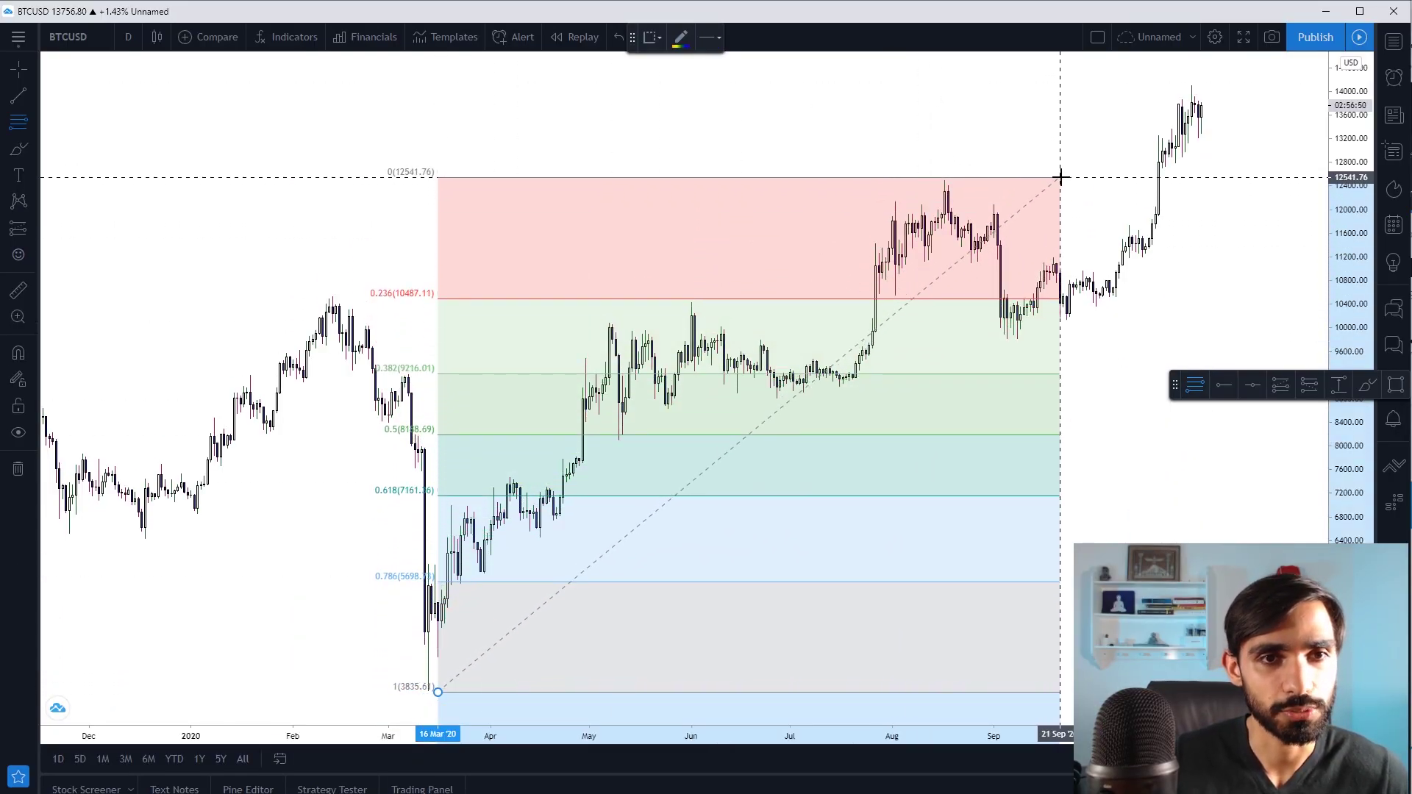
{"action": "left_click", "coordinate": [1066, 180]}
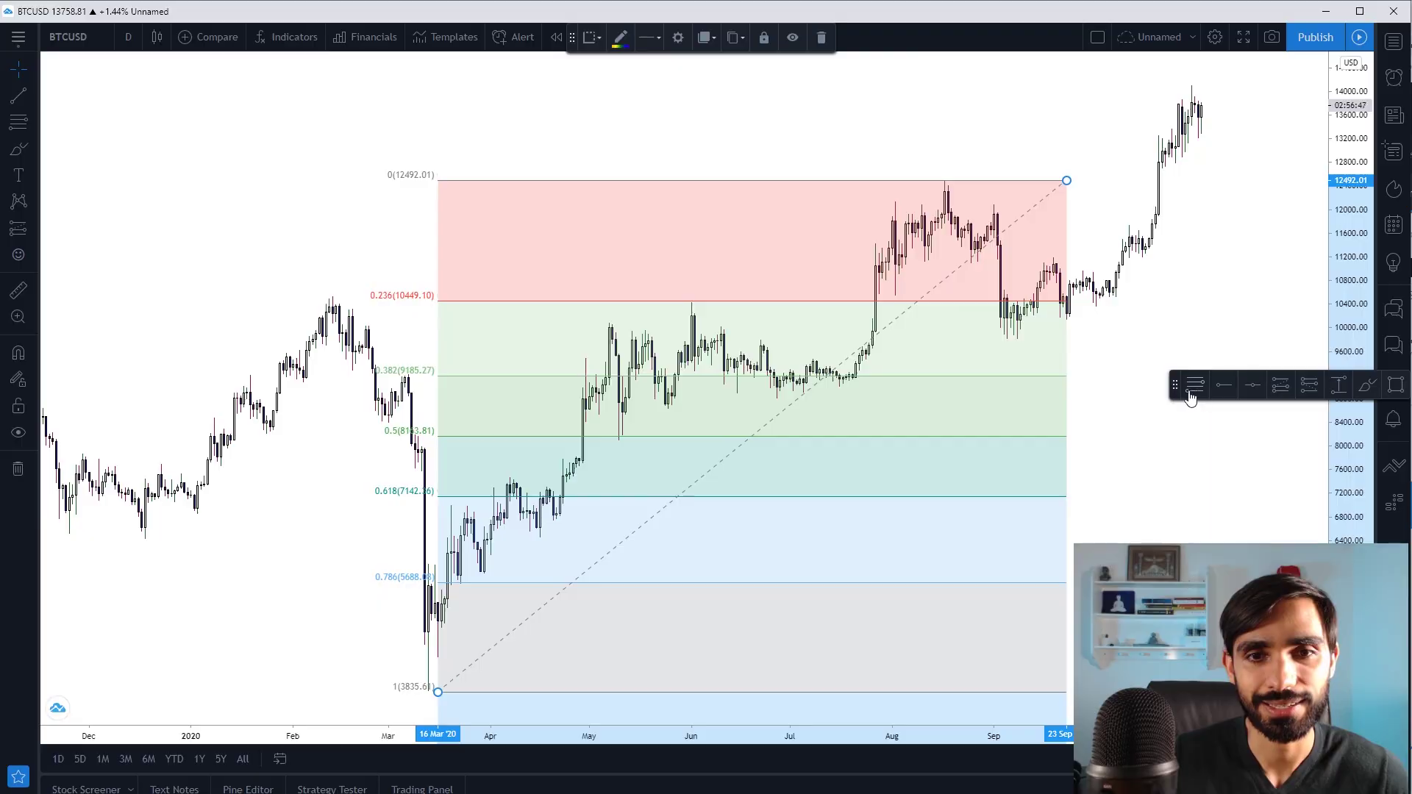
{"action": "mouse_move", "coordinate": [1174, 385]}
{"action": "left_mouse_down"}
{"action": "mouse_move", "coordinate": [1099, 221]}
{"action": "mouse_move", "coordinate": [850, 38]}
{"action": "left_mouse_up"}
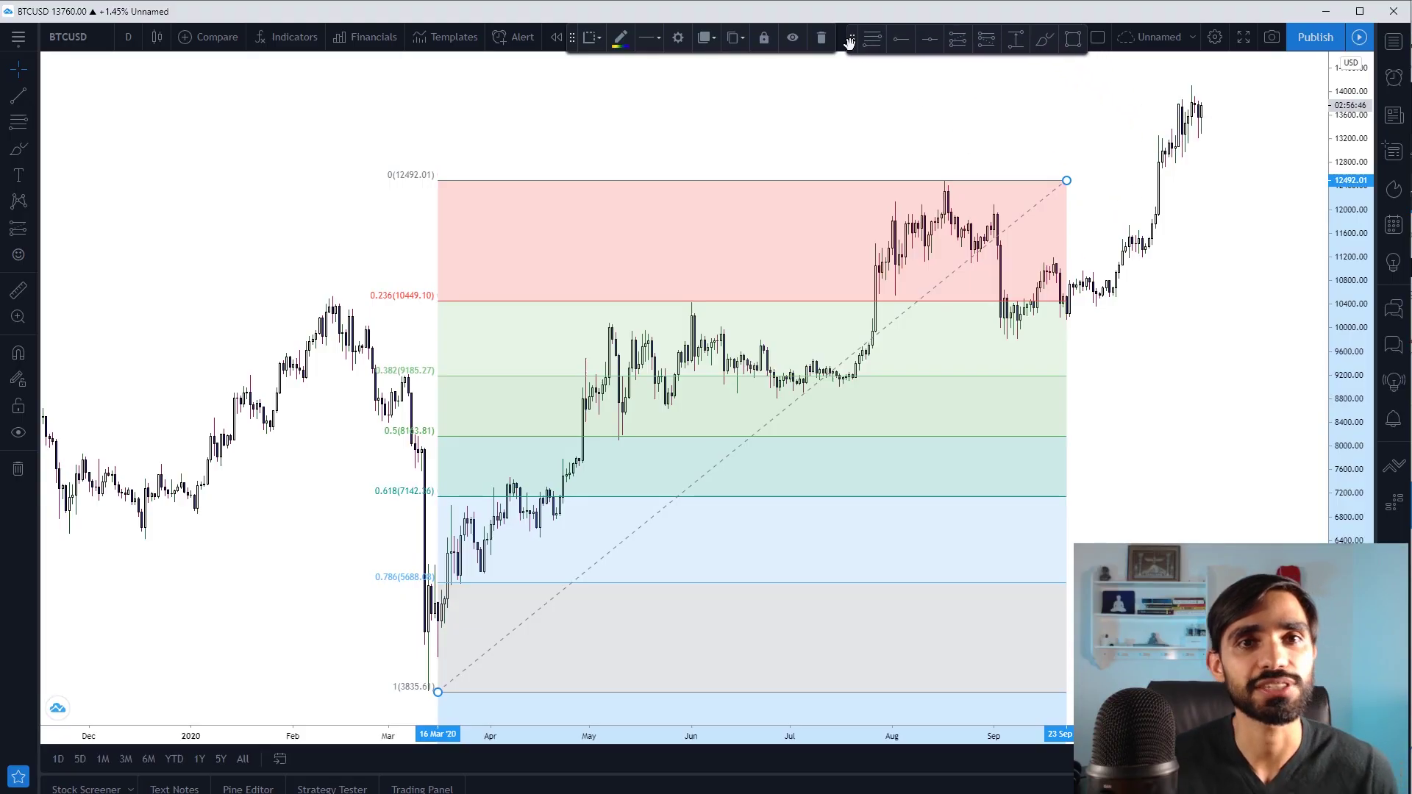
Make the Fib all black with 0 background opacity and hide the 1.618–4.236 levels.
{"action": "double_click", "coordinate": [719, 188]}
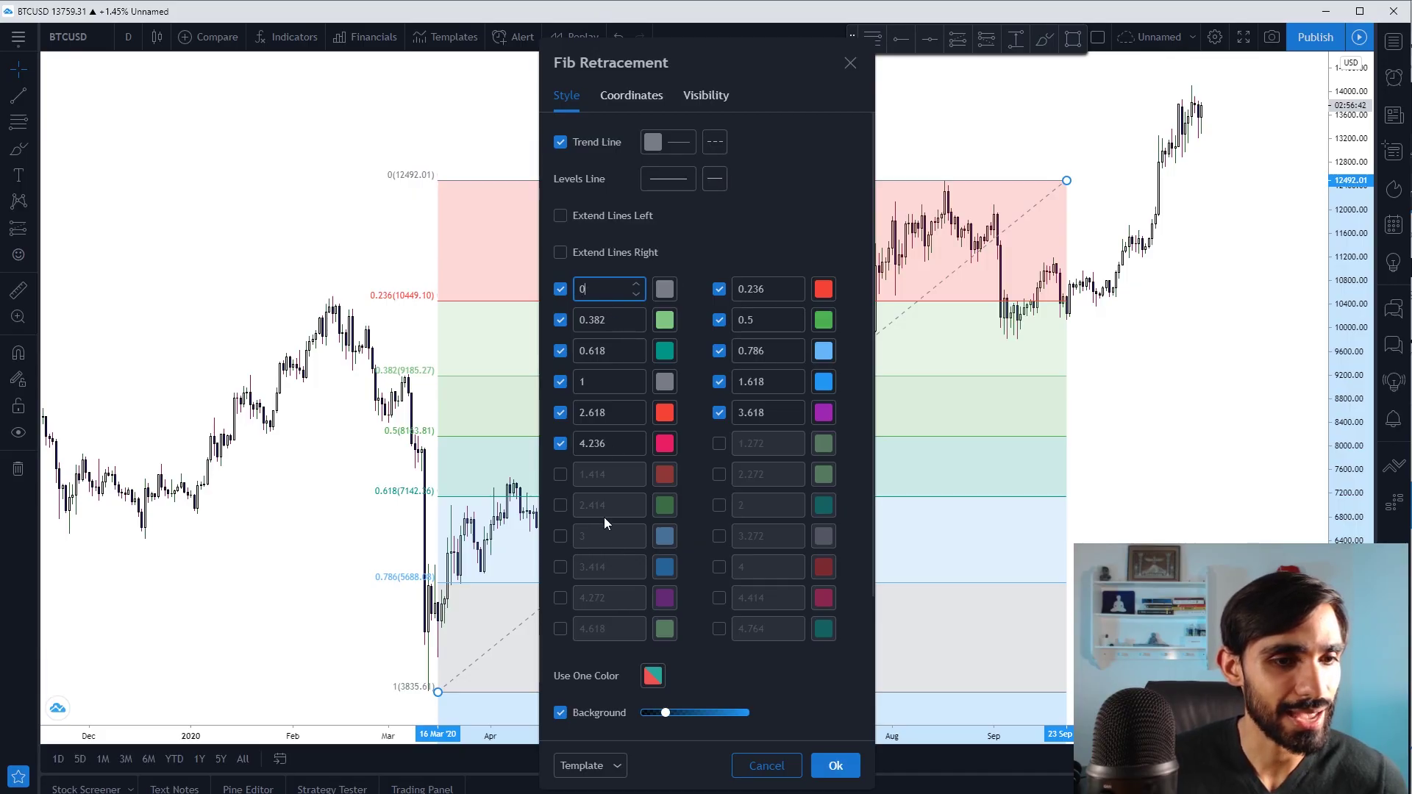
{"action": "left_click", "coordinate": [653, 676]}
{"action": "left_click", "coordinate": [808, 624]}
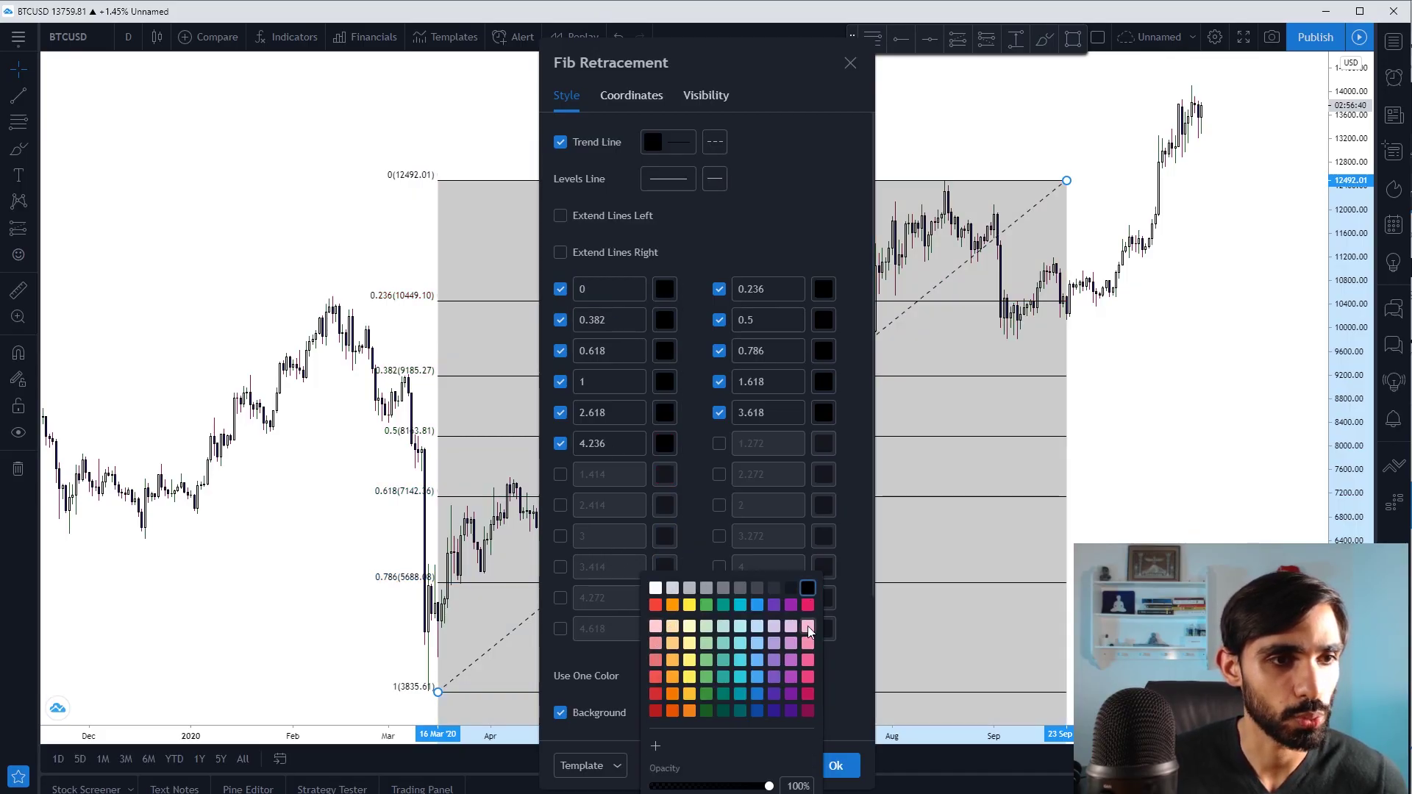
{"action": "left_click", "coordinate": [612, 669]}
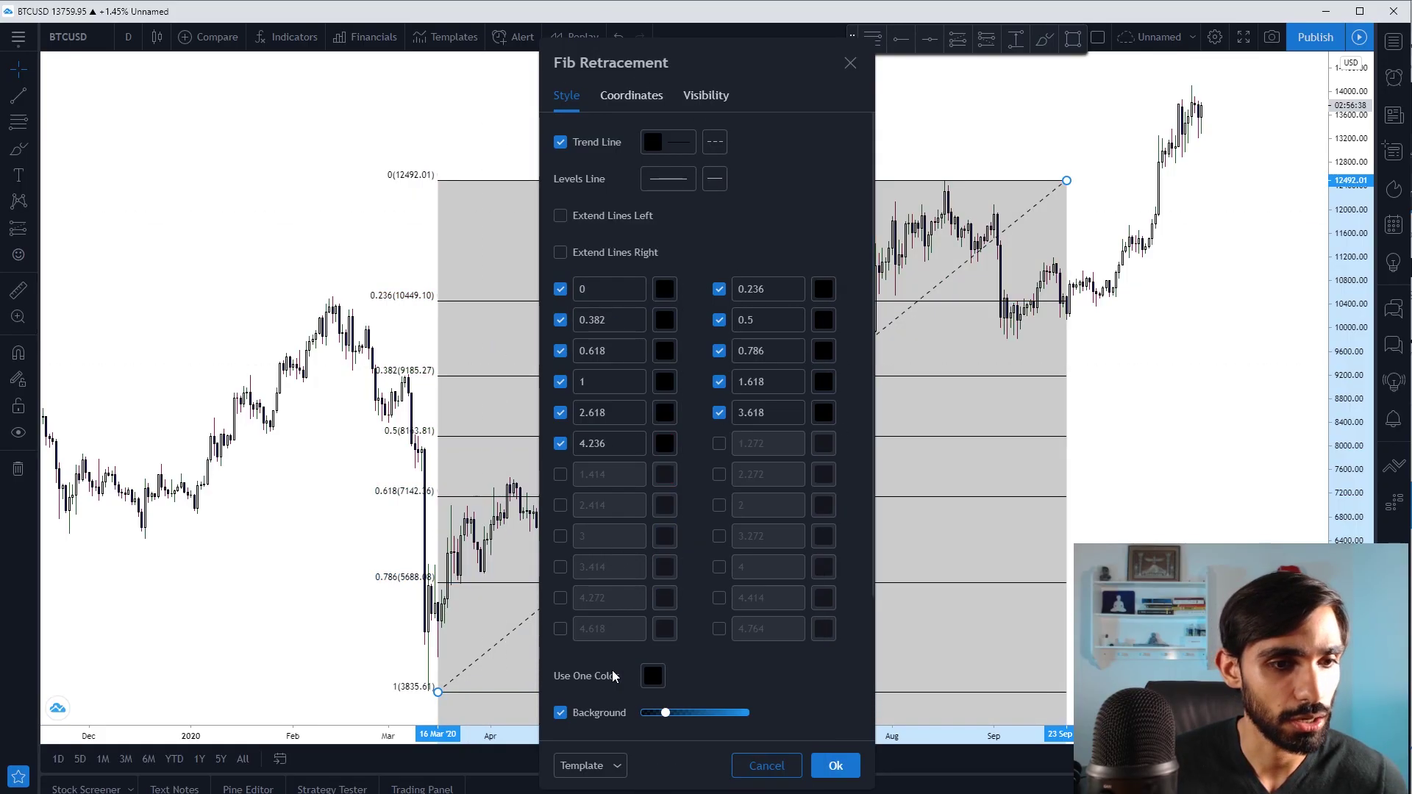
{"action": "left_click_drag", "start_coordinate": [658, 712], "coordinate": [645, 713]}
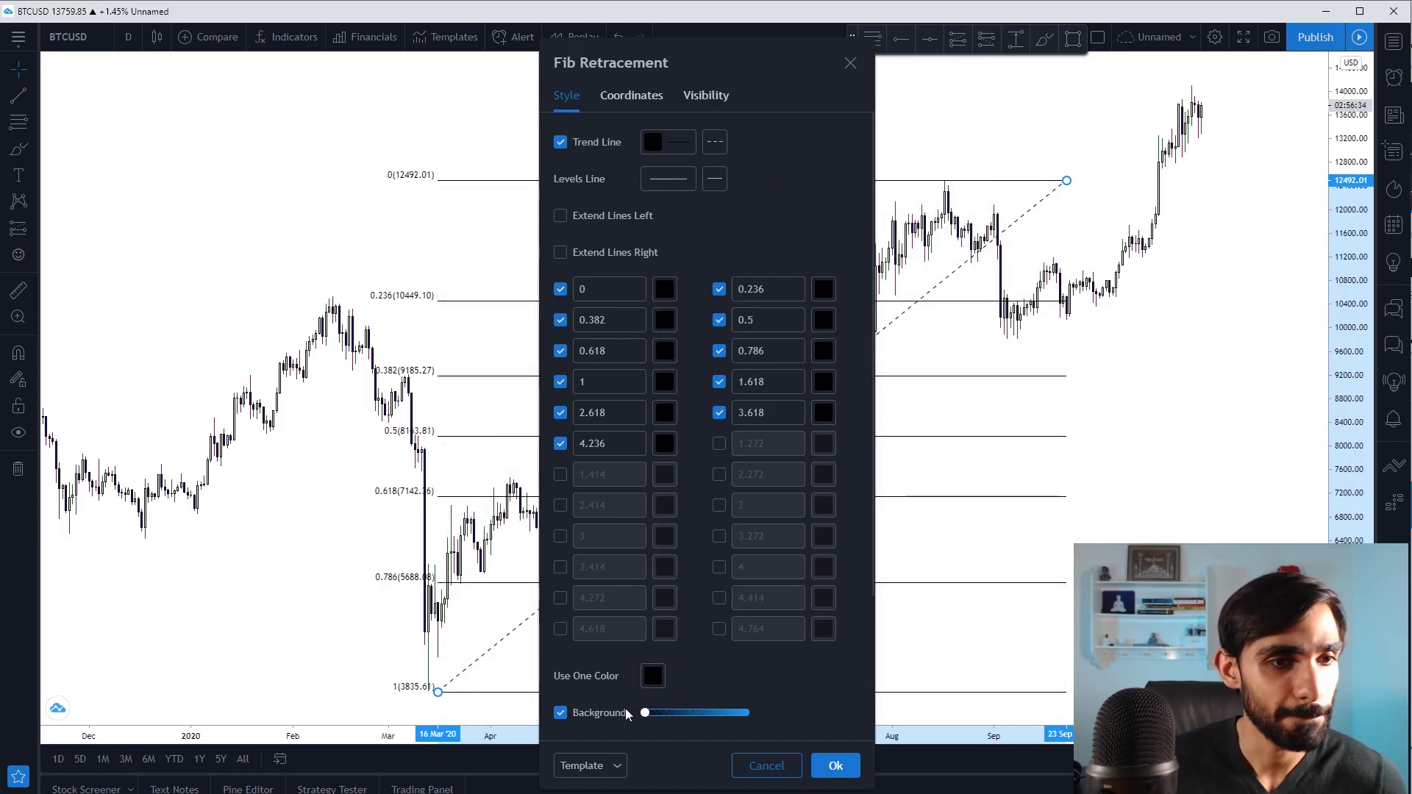
{"action": "left_click", "coordinate": [560, 443]}
{"action": "left_click", "coordinate": [561, 413]}
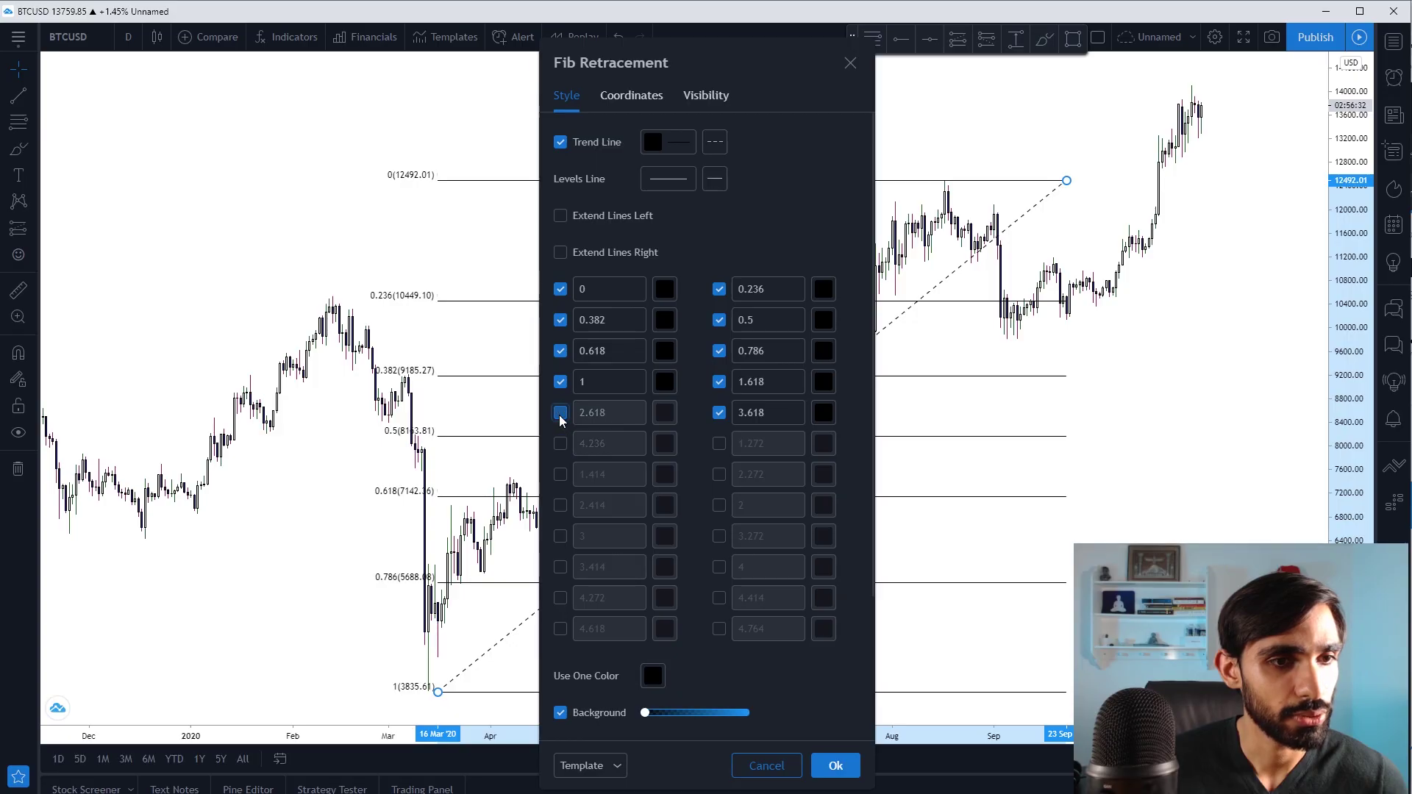
{"action": "left_click", "coordinate": [719, 413]}
{"action": "left_click", "coordinate": [720, 381]}
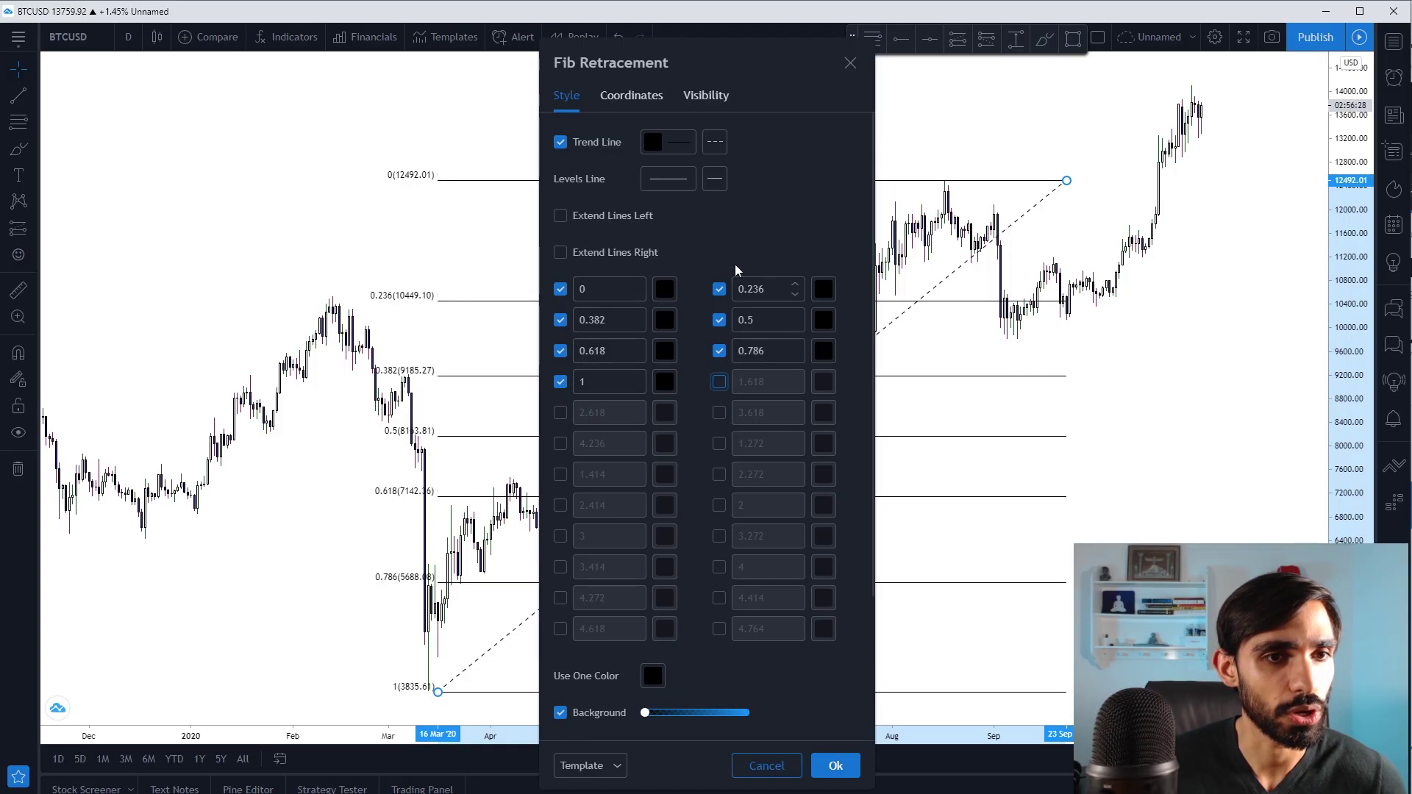
{"action": "key", "text": "Escape"}
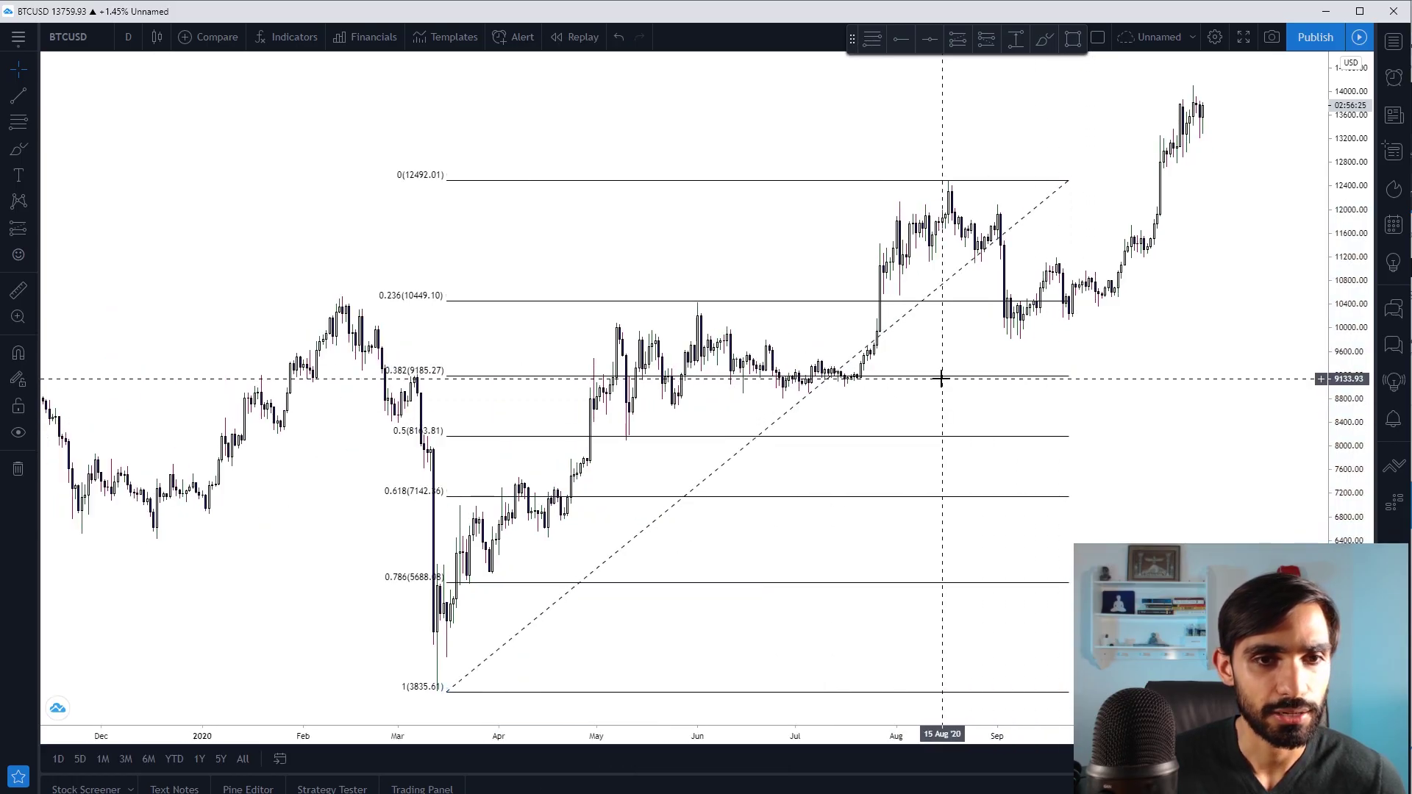
Hide the Fib's trend line and move its low anchor to 28 Feb '20 at 3872.92.
{"action": "double_click", "coordinate": [940, 382]}
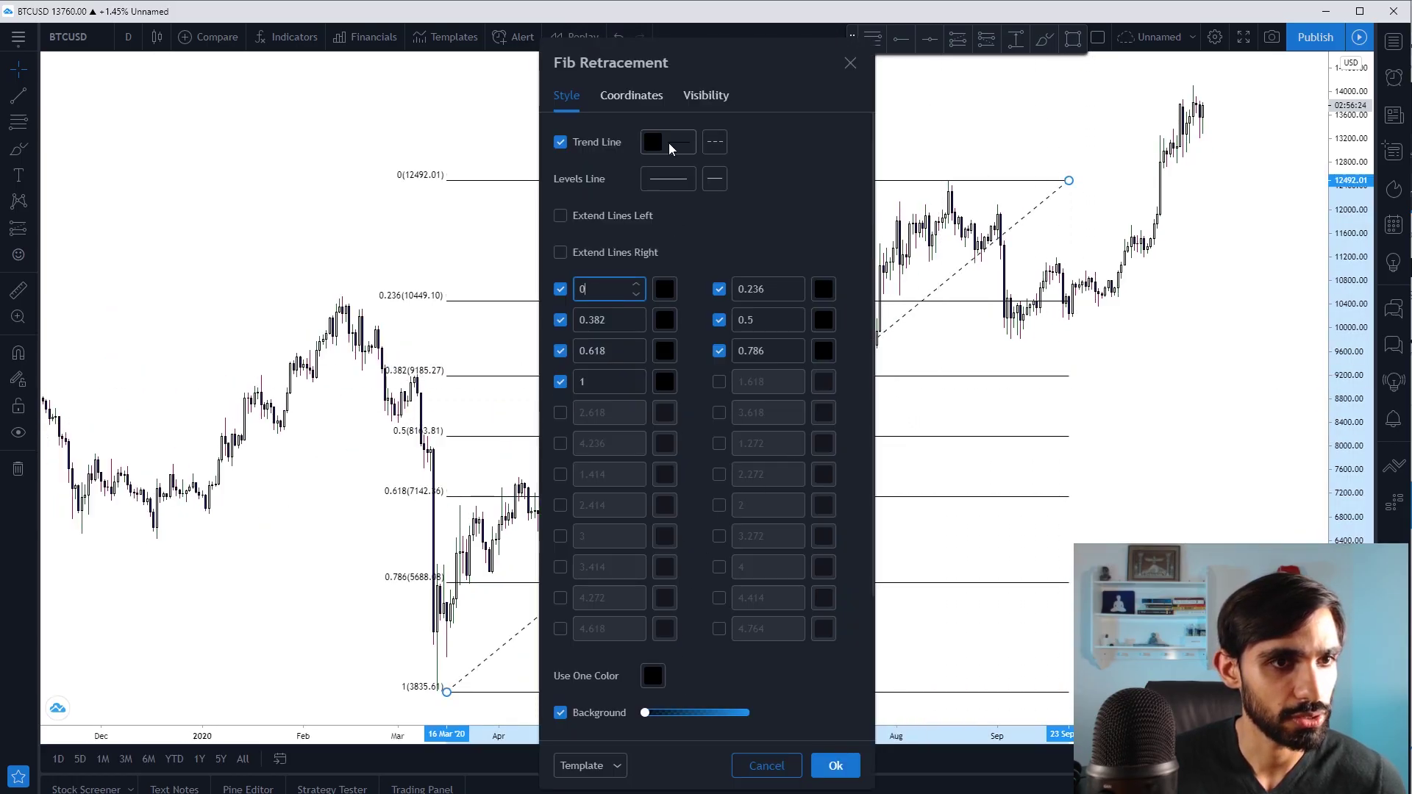
{"action": "left_click", "coordinate": [560, 143]}
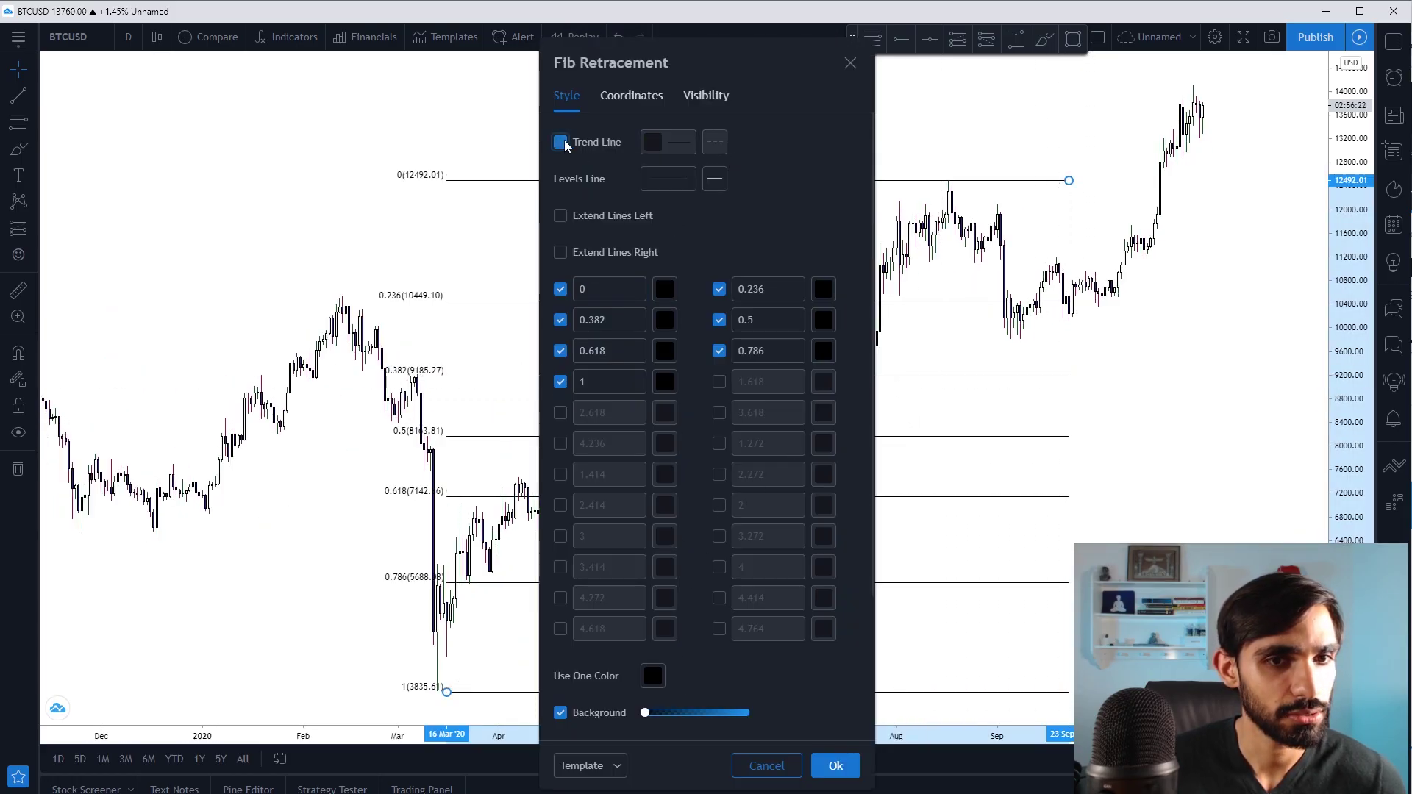
{"action": "left_click", "coordinate": [852, 63]}
{"action": "left_click_drag", "start_coordinate": [446, 692], "coordinate": [391, 689]}
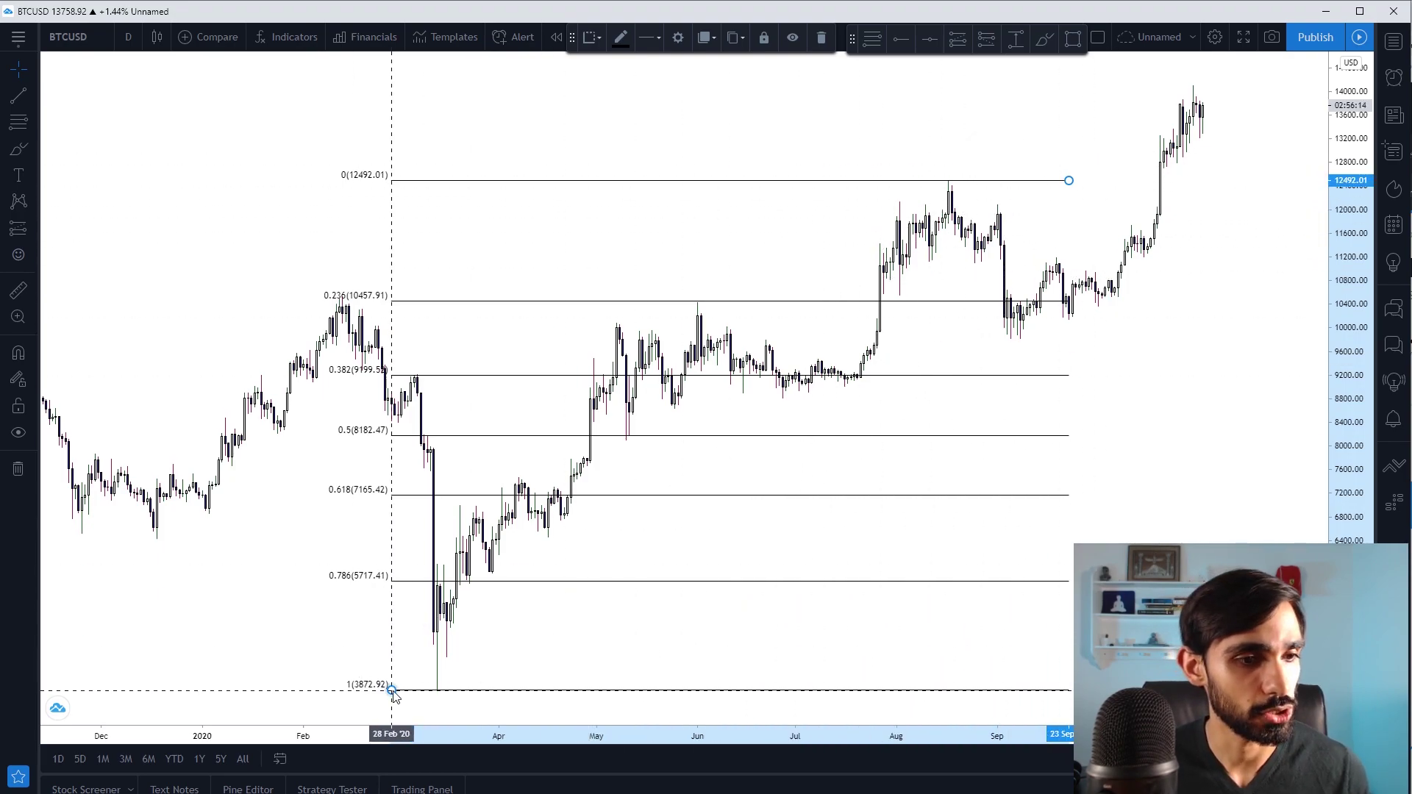
Delete the old Fib and anchor a new Fib retracement at the 9817.98 low.
{"action": "left_click_drag", "start_coordinate": [393, 693], "coordinate": [873, 346]}
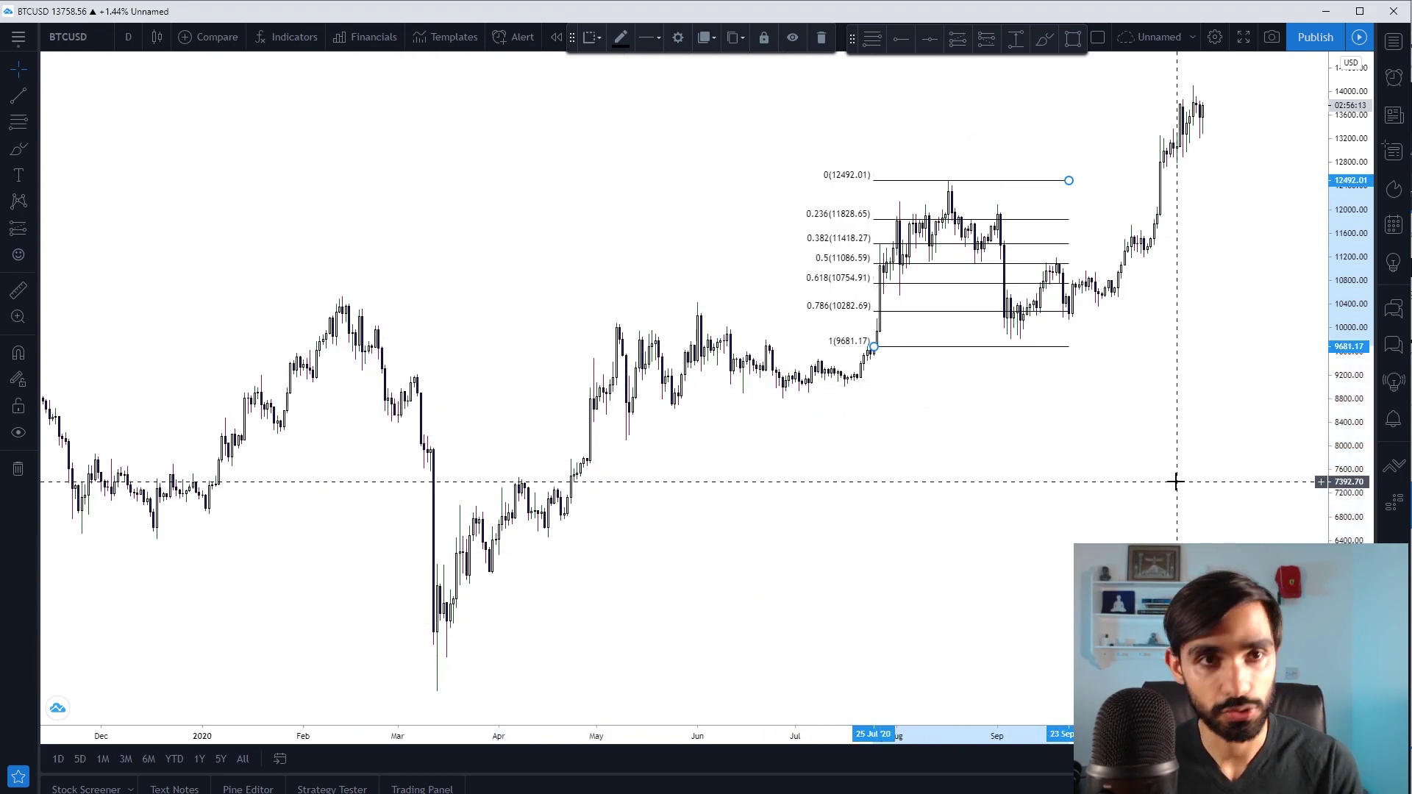
{"action": "key", "text": "Delete"}
{"action": "left_click", "coordinate": [872, 37]}
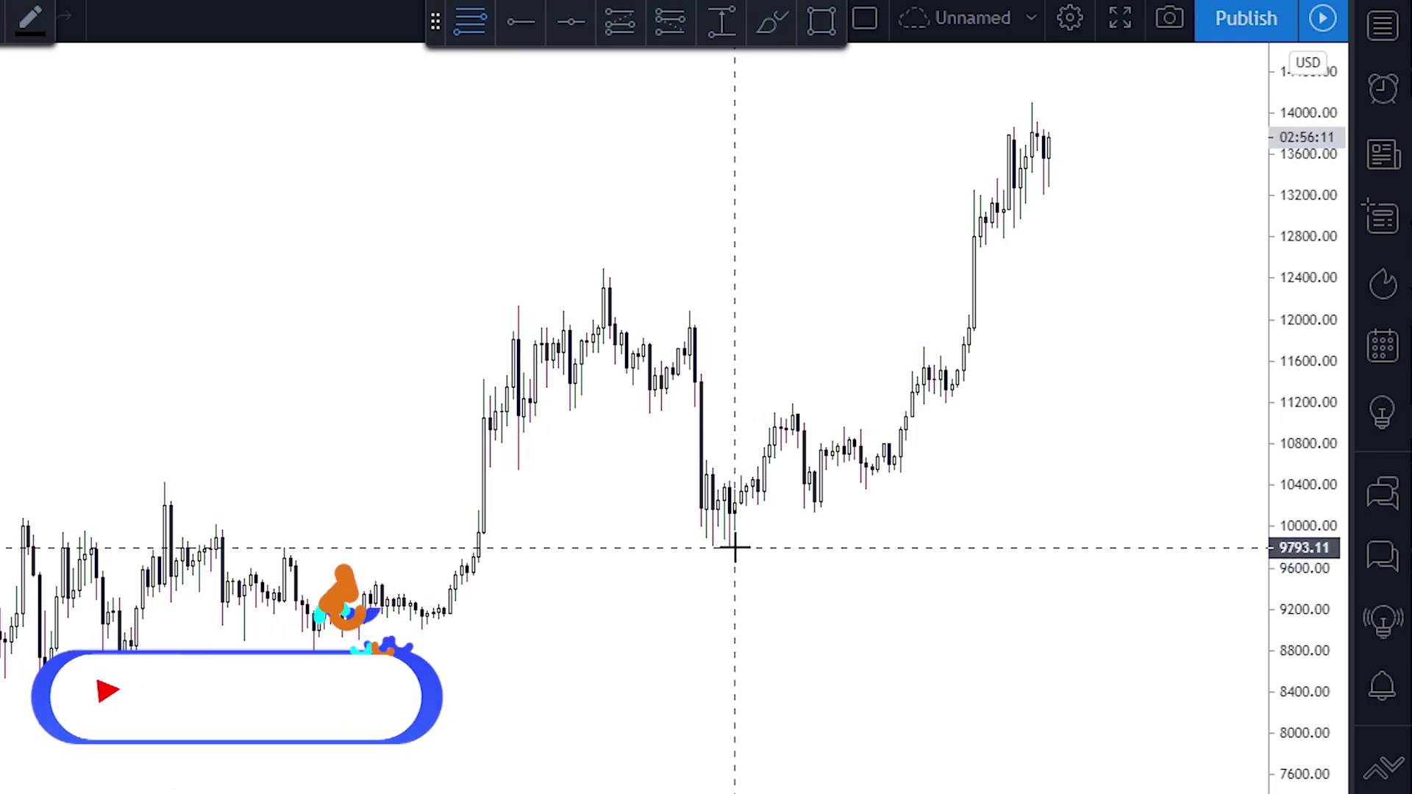
{"action": "left_click", "coordinate": [731, 545]}
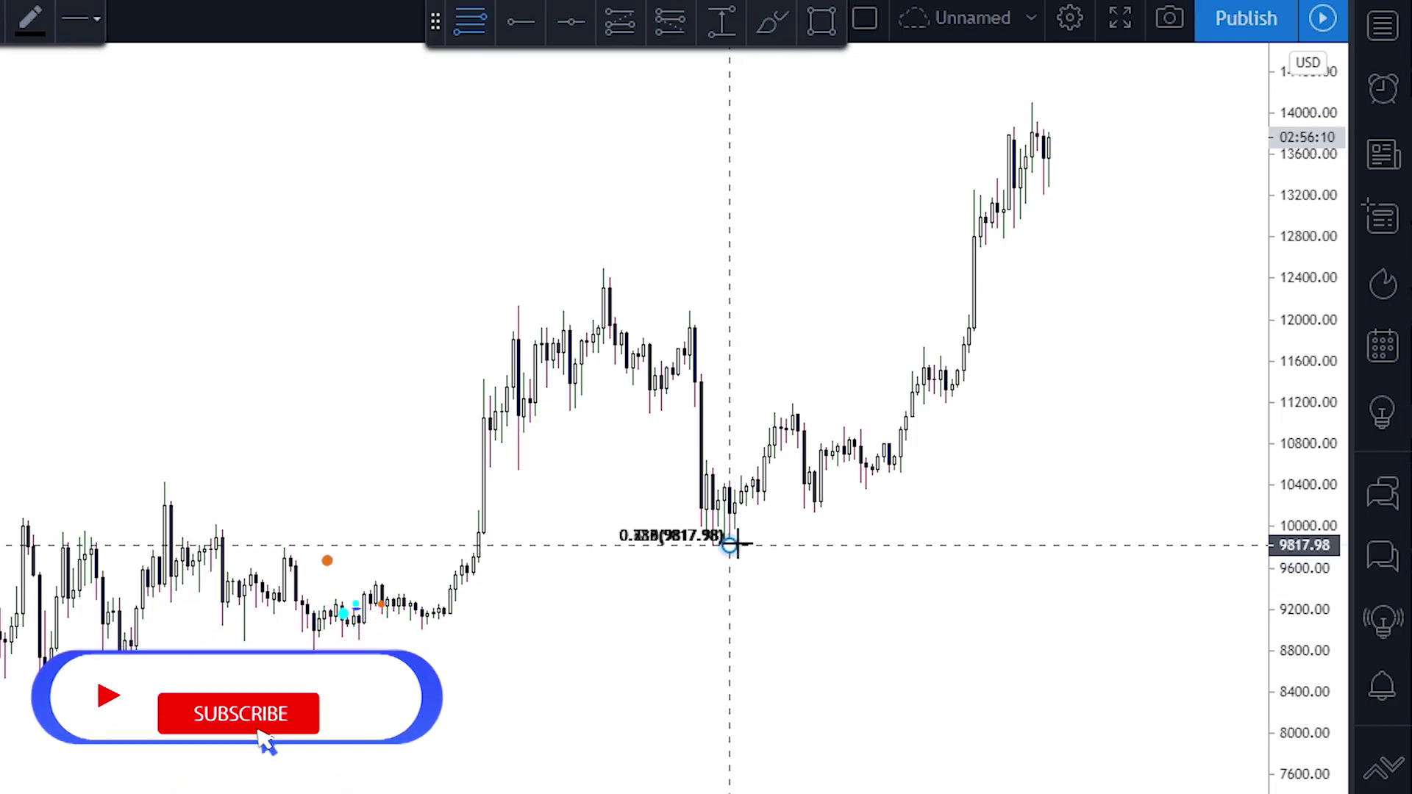
End the new Fib at the 14071.56 high and hide its 0.236, 0.5, 0.618, 0.786 levels.
{"action": "left_click", "coordinate": [1131, 105]}
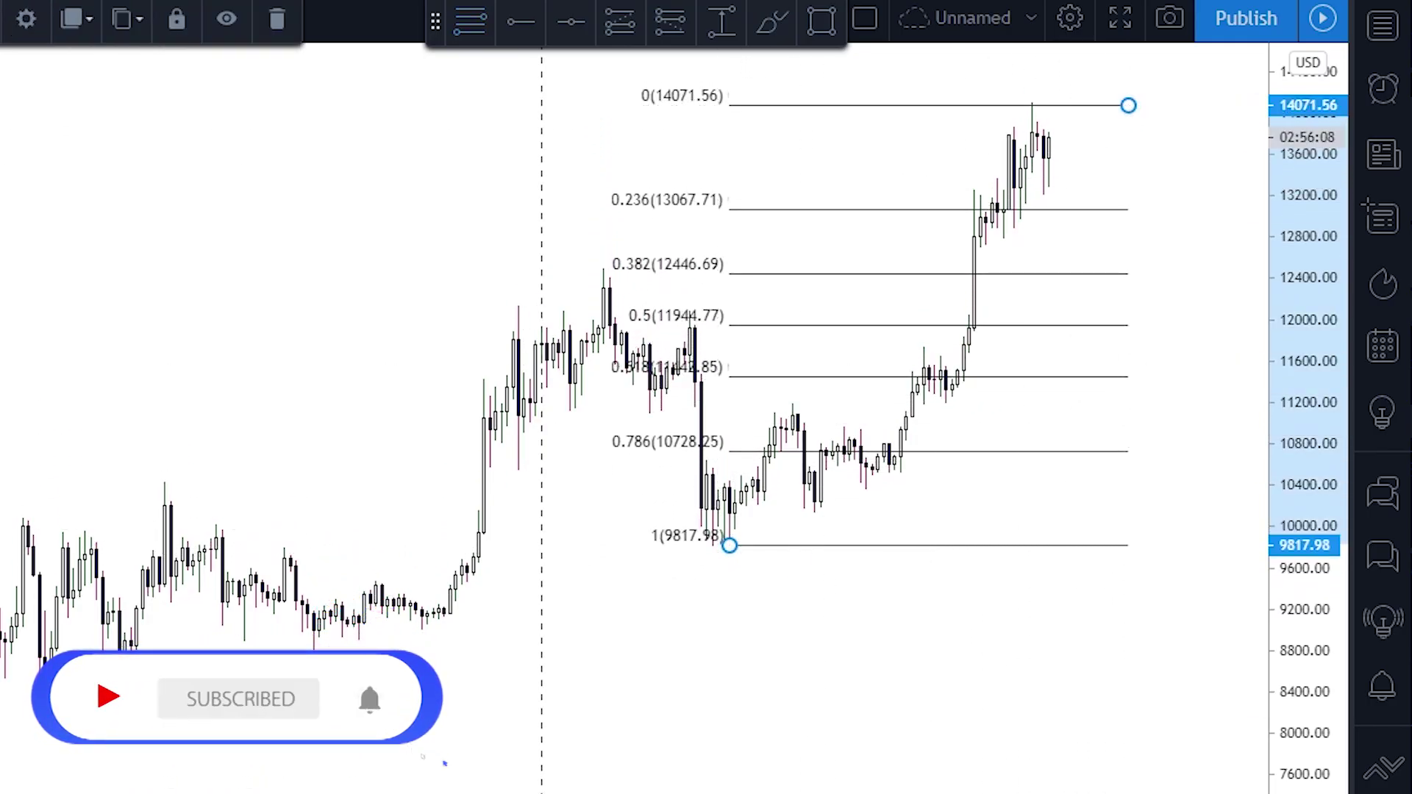
{"action": "double_click", "coordinate": [846, 217]}
{"action": "left_click", "coordinate": [720, 290]}
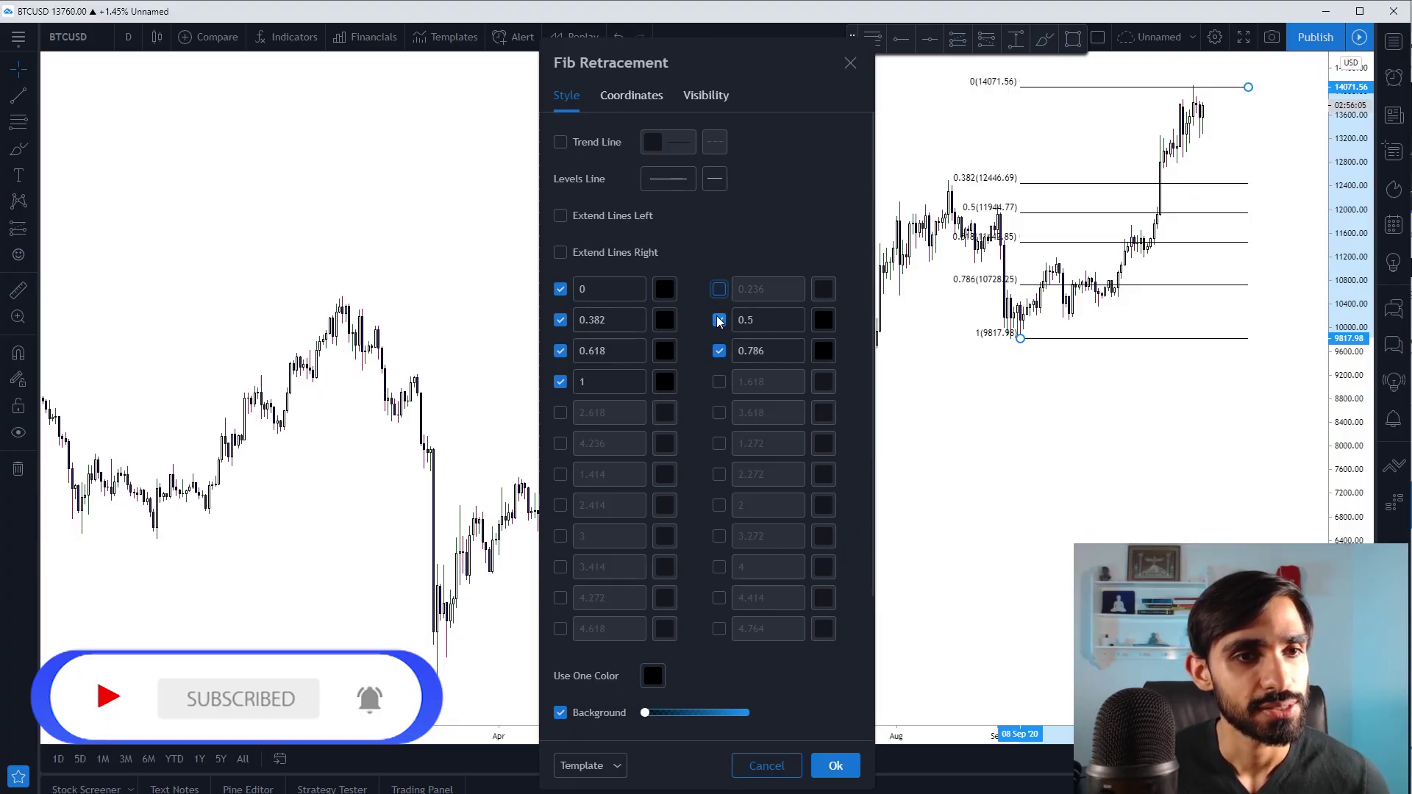
{"action": "left_click", "coordinate": [719, 320]}
{"action": "left_click", "coordinate": [719, 351]}
{"action": "left_click", "coordinate": [561, 351]}
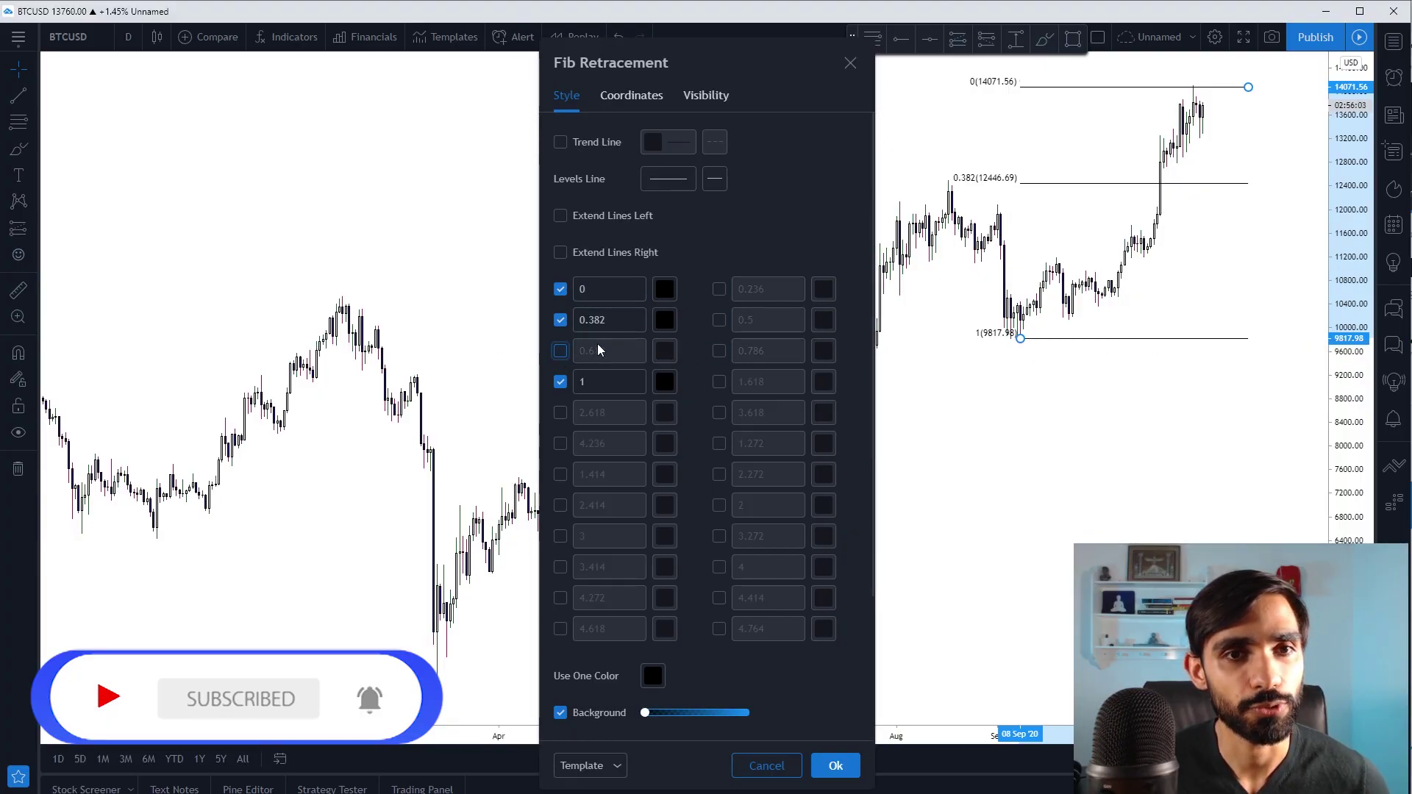
Stretch the Fib from the 3848.05 March 2020 low to 14108.87, then select it.
{"action": "left_click", "coordinate": [850, 63]}
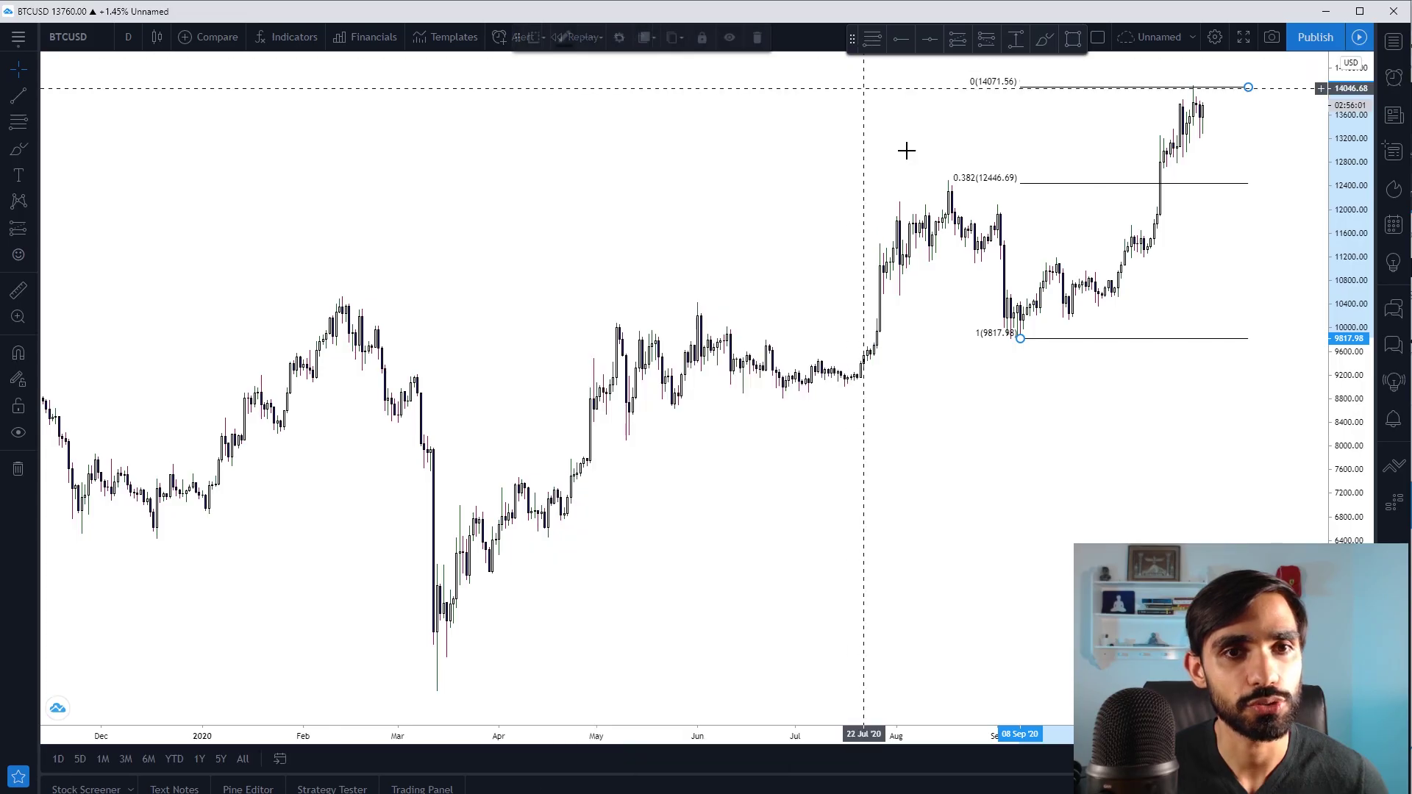
{"action": "left_click_drag", "start_coordinate": [1020, 338], "coordinate": [385, 692]}
{"action": "left_click_drag", "start_coordinate": [1246, 86], "coordinate": [1282, 85]}
{"action": "scroll", "coordinate": [1021, 401], "scroll_direction": "down", "scroll_amount": 5}
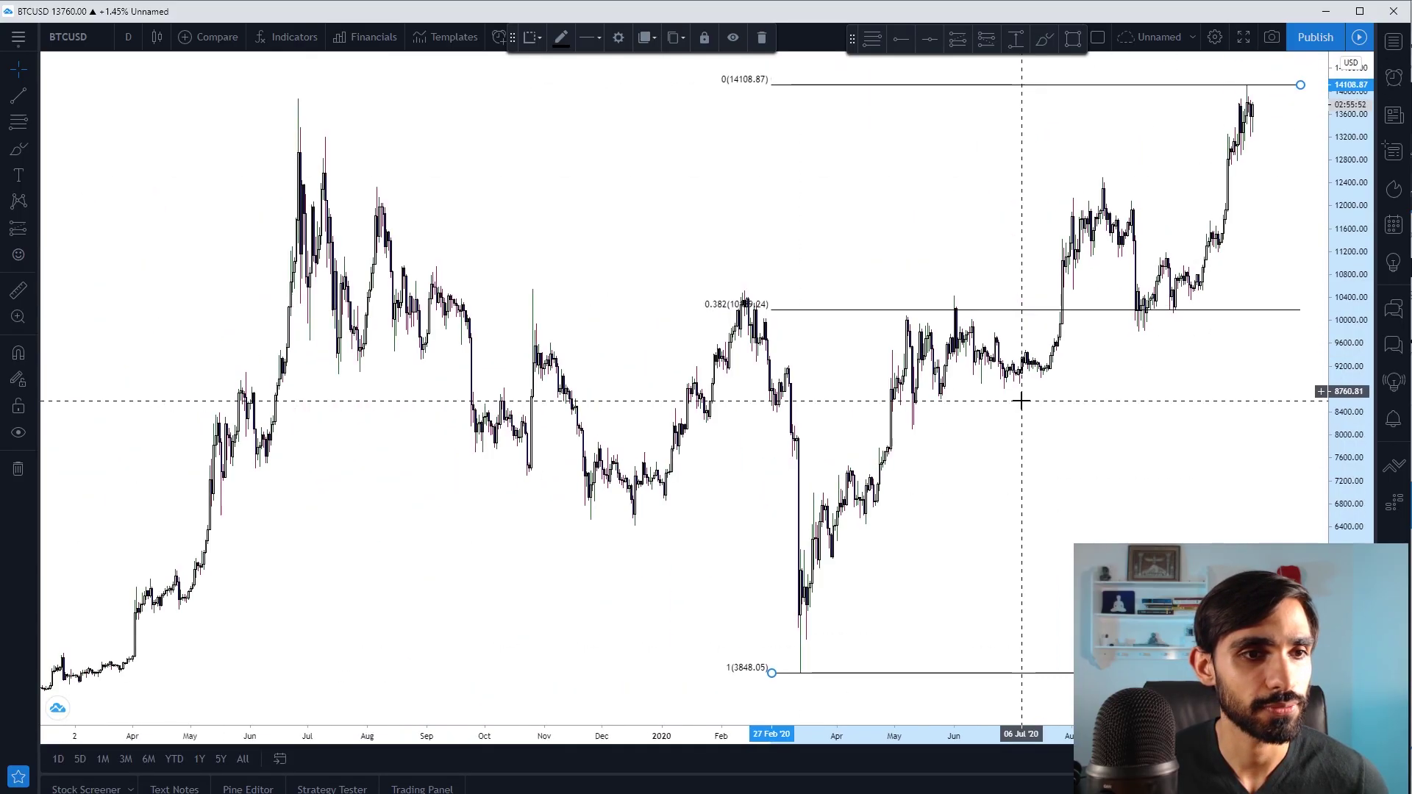
{"action": "scroll", "coordinate": [842, 401], "scroll_direction": "up", "scroll_amount": 4}
{"action": "left_click_drag", "start_coordinate": [842, 400], "coordinate": [775, 532]}
{"action": "scroll", "coordinate": [473, 324], "scroll_direction": "left", "scroll_amount": 5}
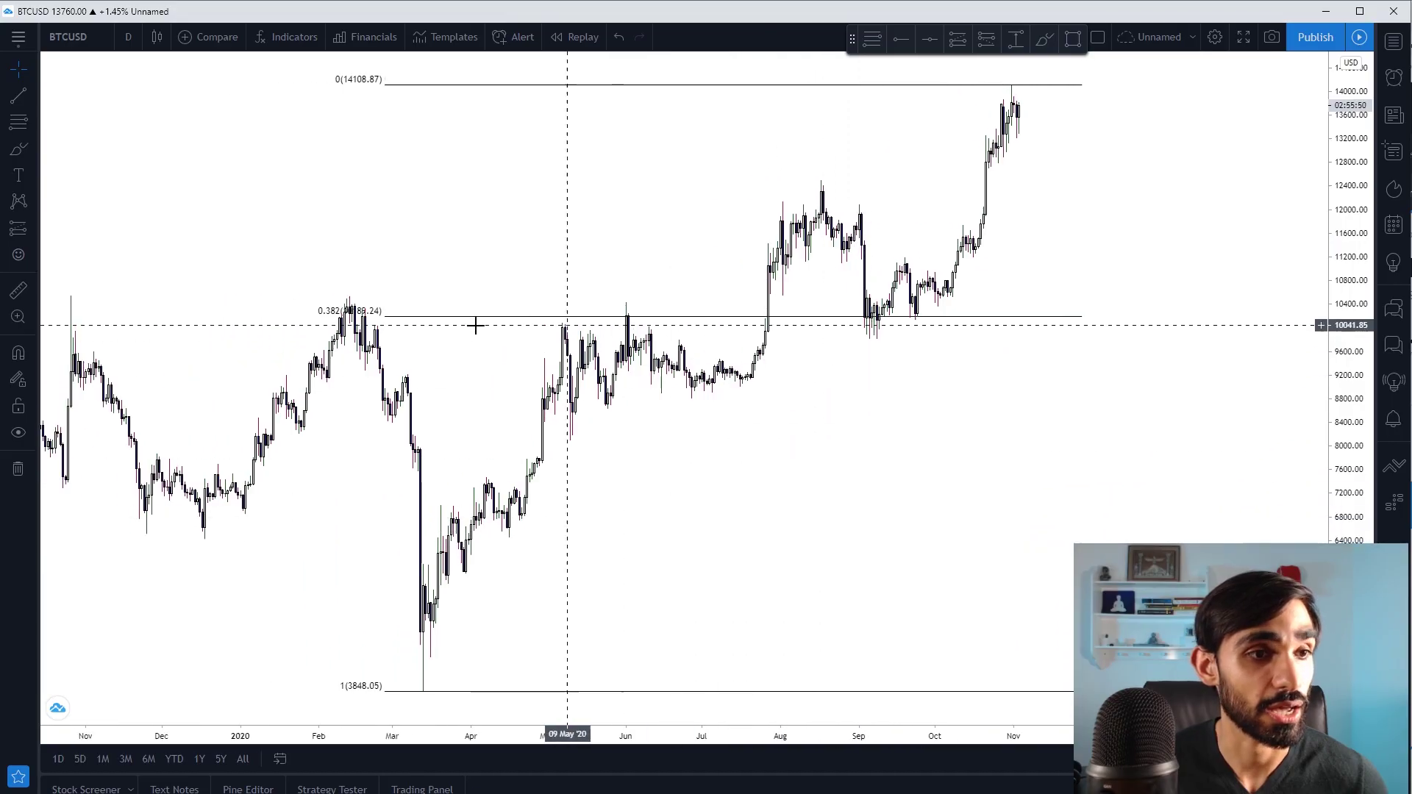
{"action": "left_click", "coordinate": [402, 320]}
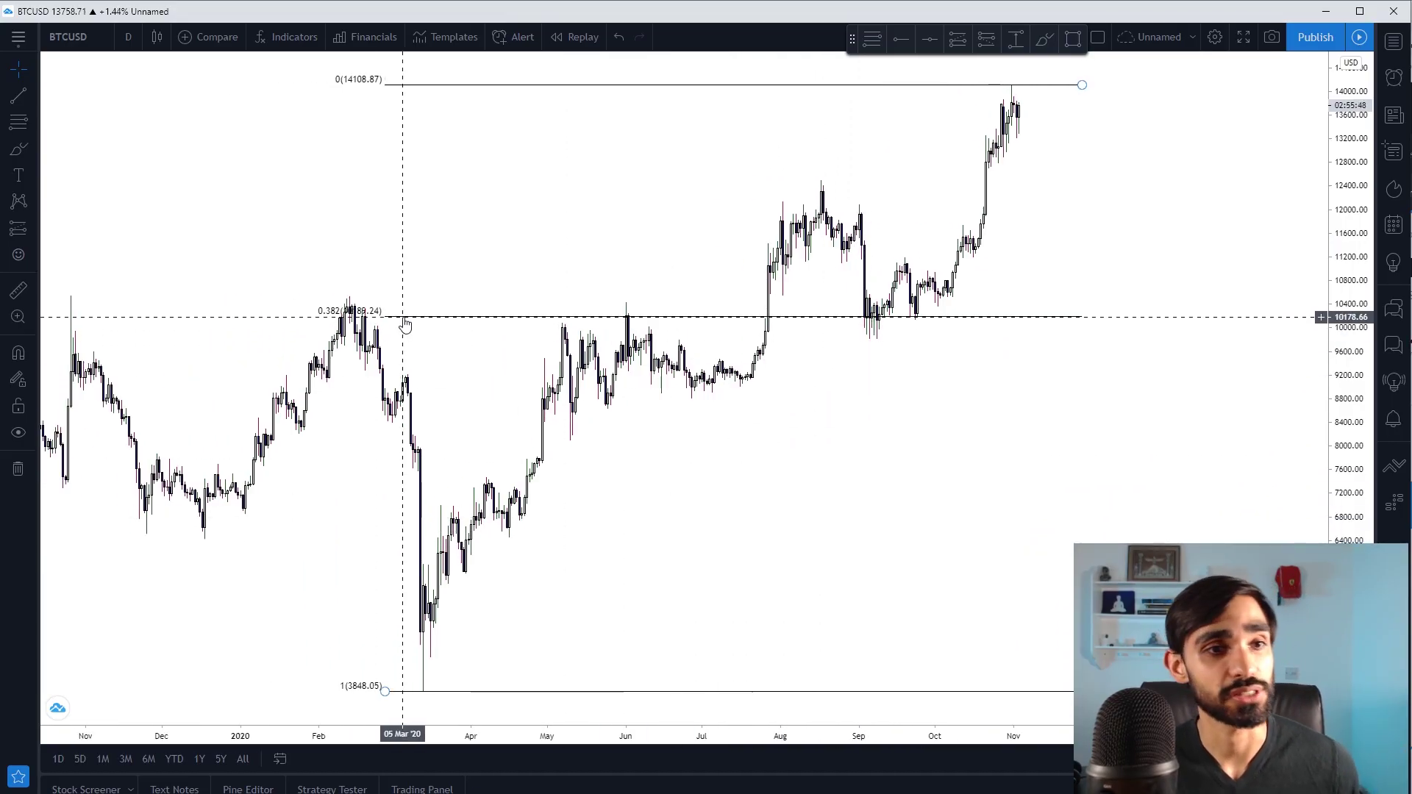
Delete the Fib retracement and place a horizontal line at about 12019.
{"action": "key", "text": "Delete"}
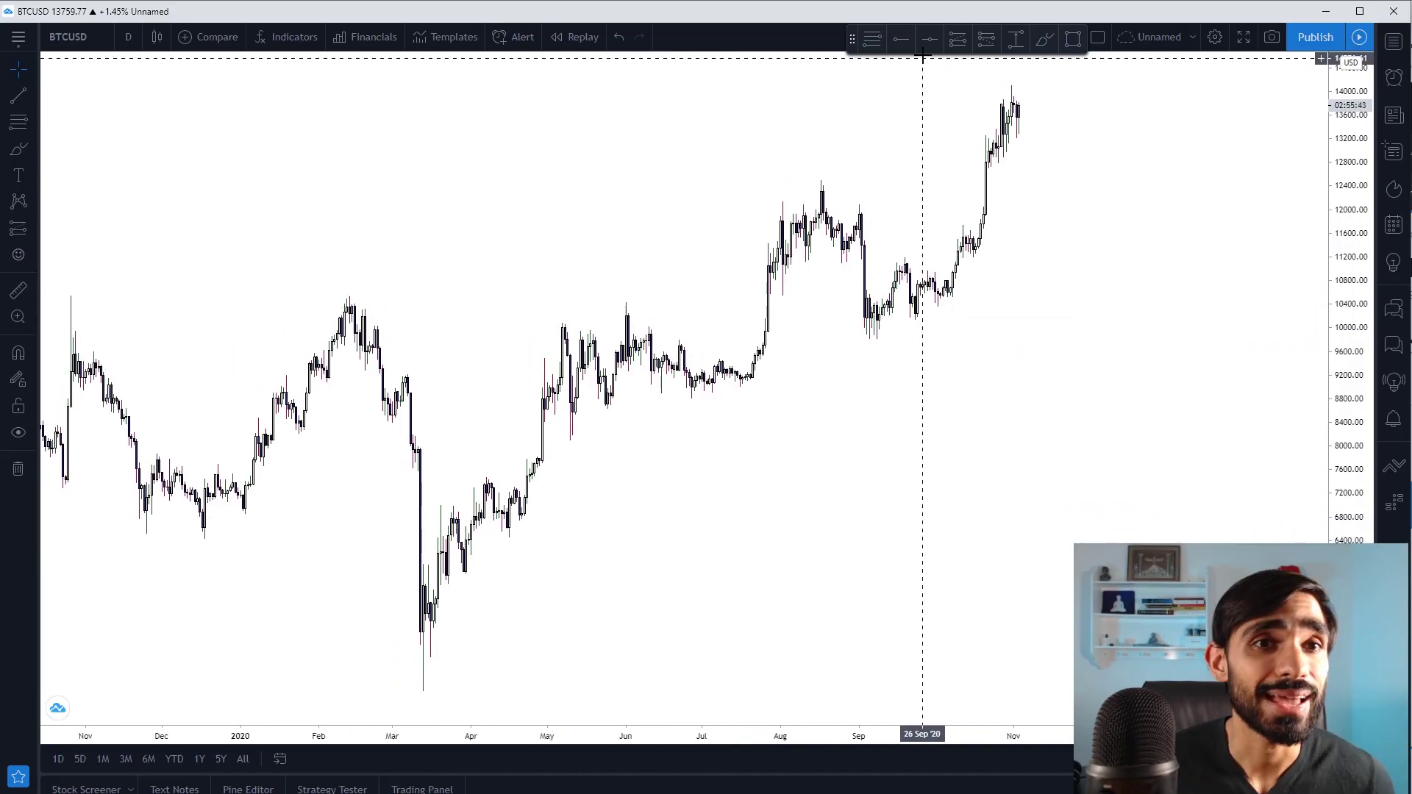
{"action": "left_click", "coordinate": [901, 40]}
{"action": "scroll", "coordinate": [875, 229], "scroll_direction": "down", "scroll_amount": 2}
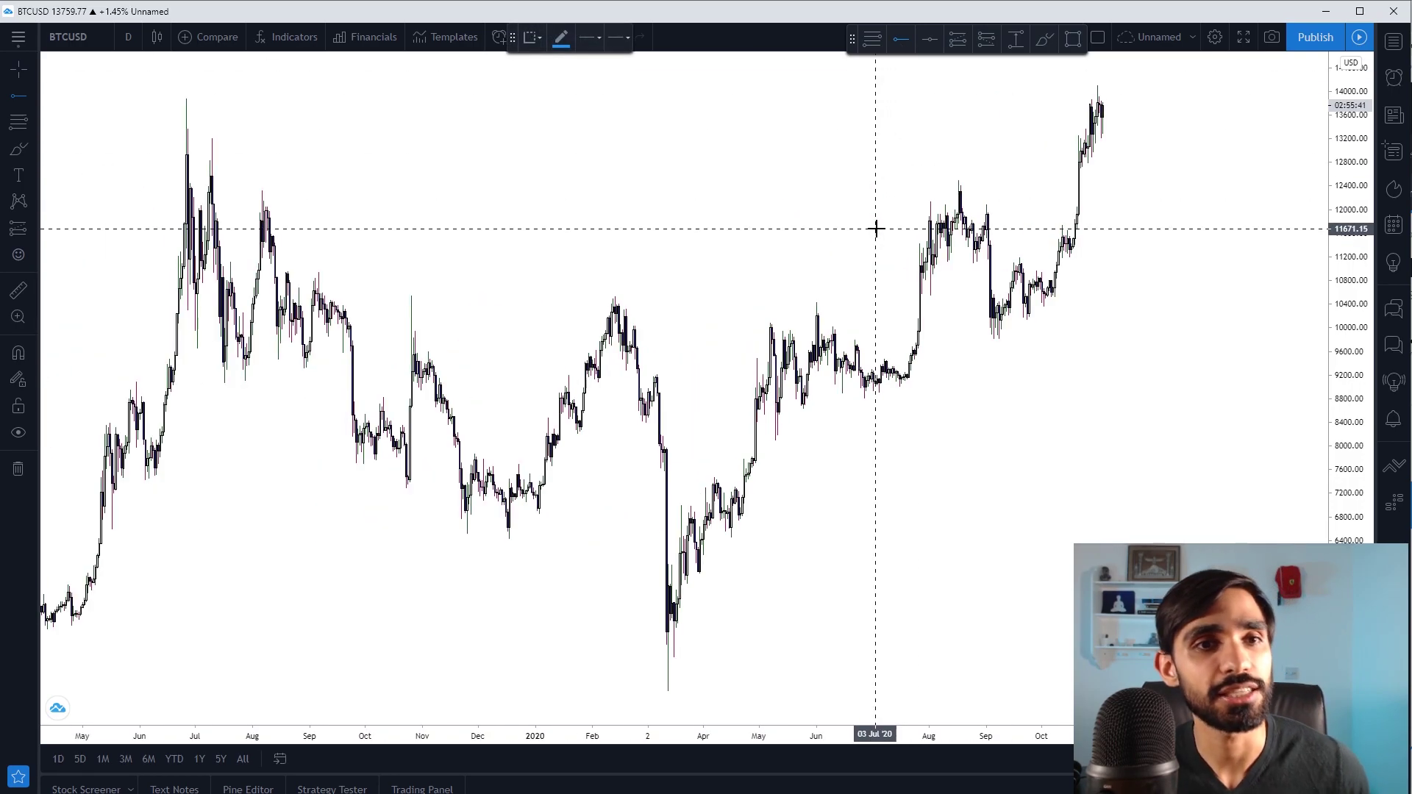
{"action": "scroll", "coordinate": [872, 235], "scroll_direction": "down", "scroll_amount": 2}
{"action": "left_click", "coordinate": [293, 202]}
{"action": "scroll", "coordinate": [426, 287], "scroll_direction": "up", "scroll_amount": 3}
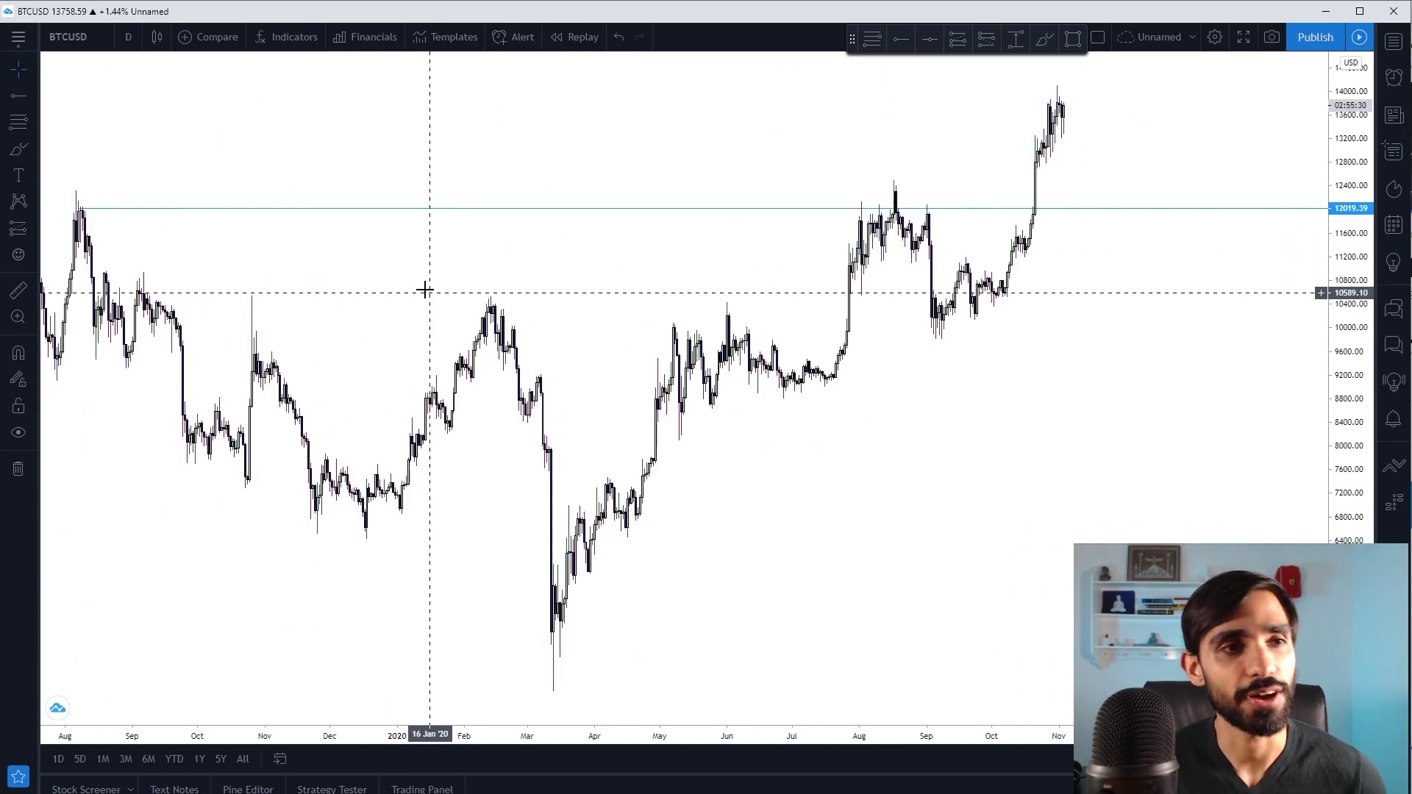
{"action": "scroll", "coordinate": [335, 259], "scroll_direction": "left", "scroll_amount": 3}
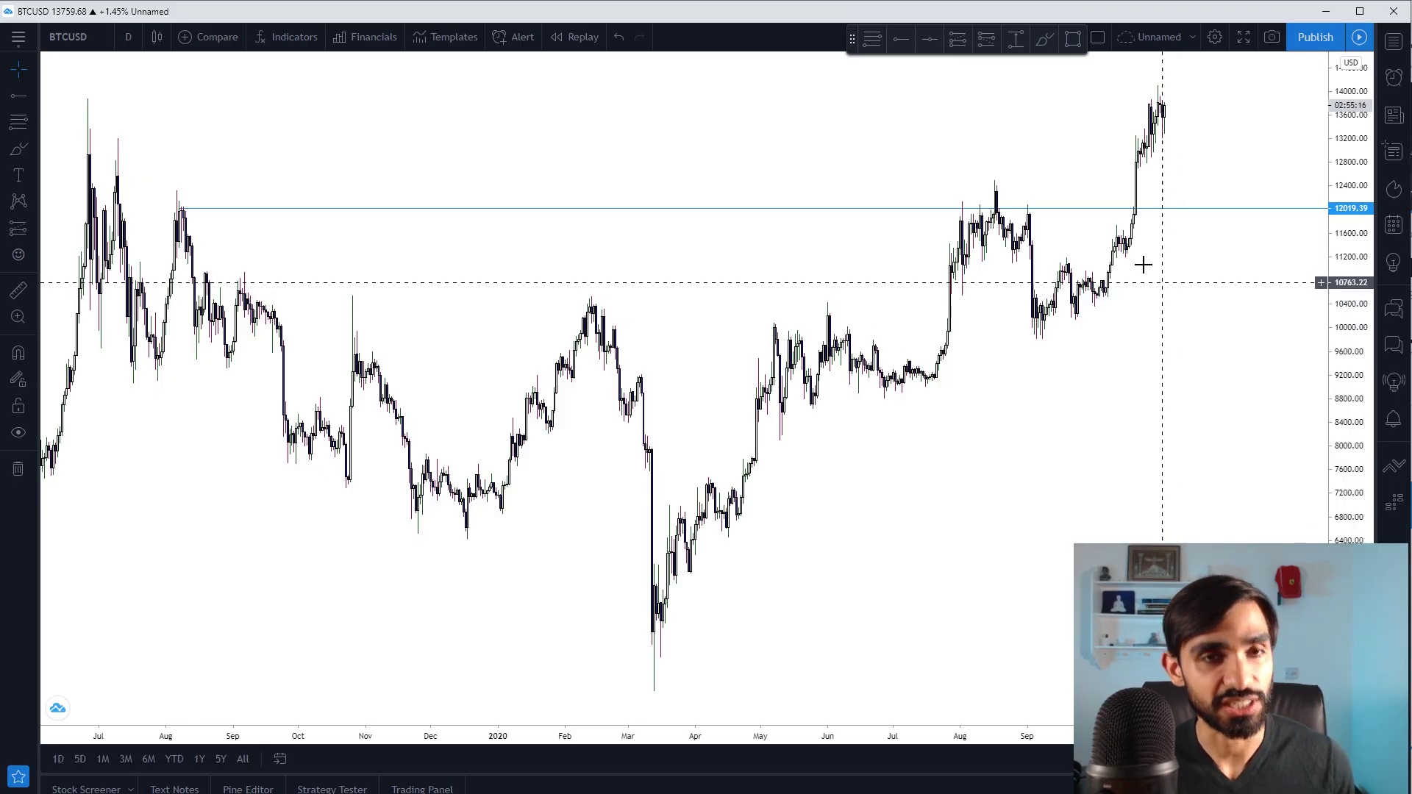
Mark a second horizontal price level near 10526.
{"action": "left_click", "coordinate": [930, 41]}
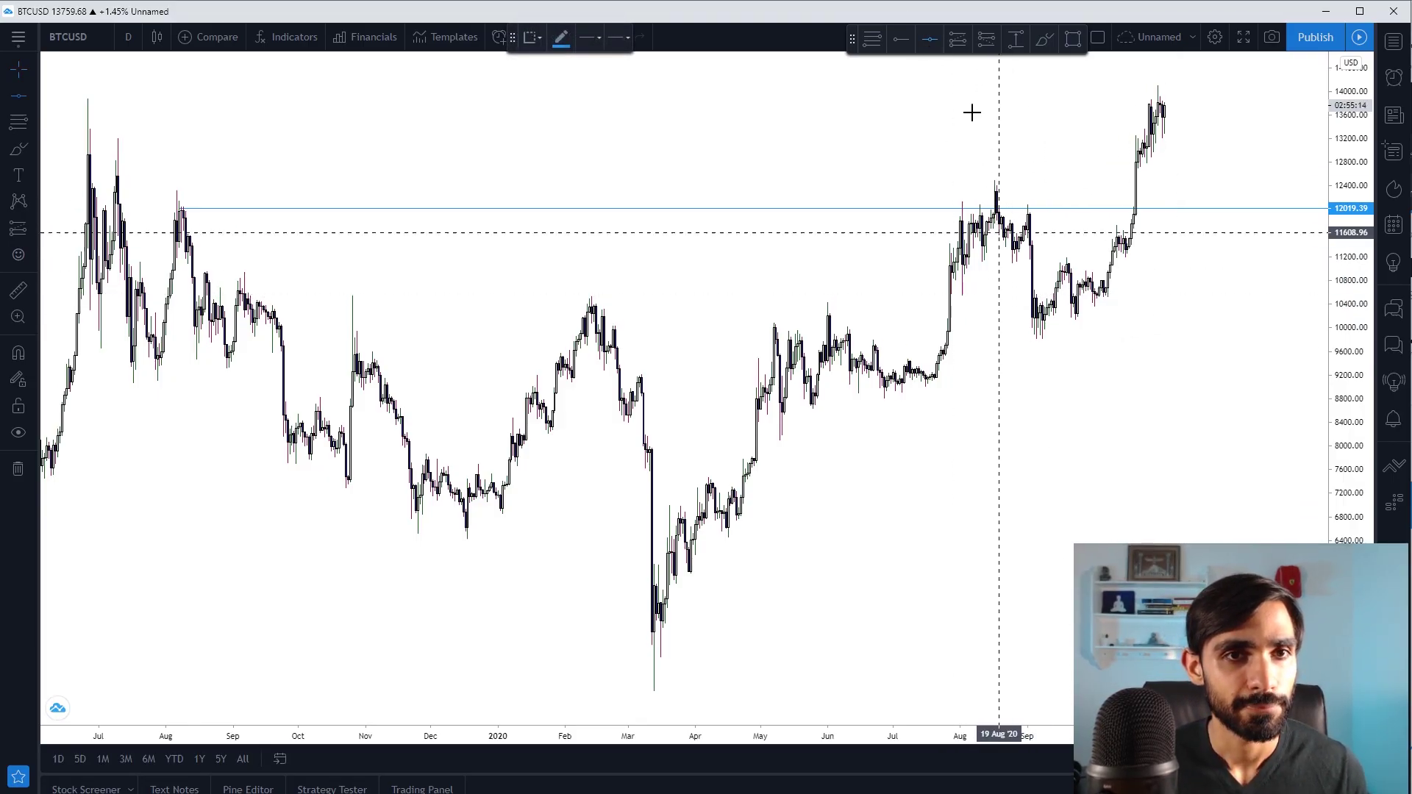
{"action": "left_click", "coordinate": [998, 296]}
{"action": "scroll", "coordinate": [809, 442], "scroll_direction": "down", "scroll_amount": 3}
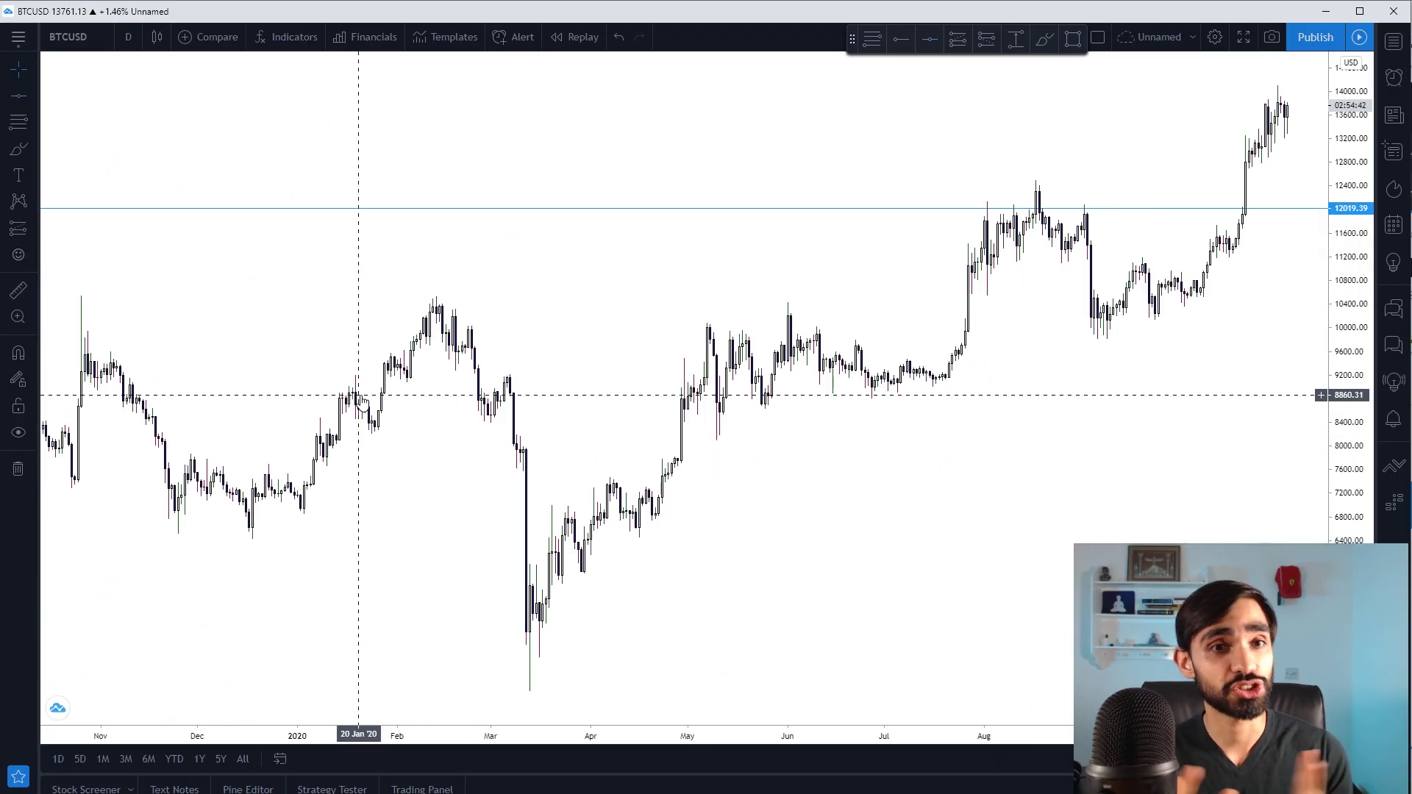
{"action": "scroll", "coordinate": [836, 104], "scroll_direction": "down", "scroll_amount": 5}
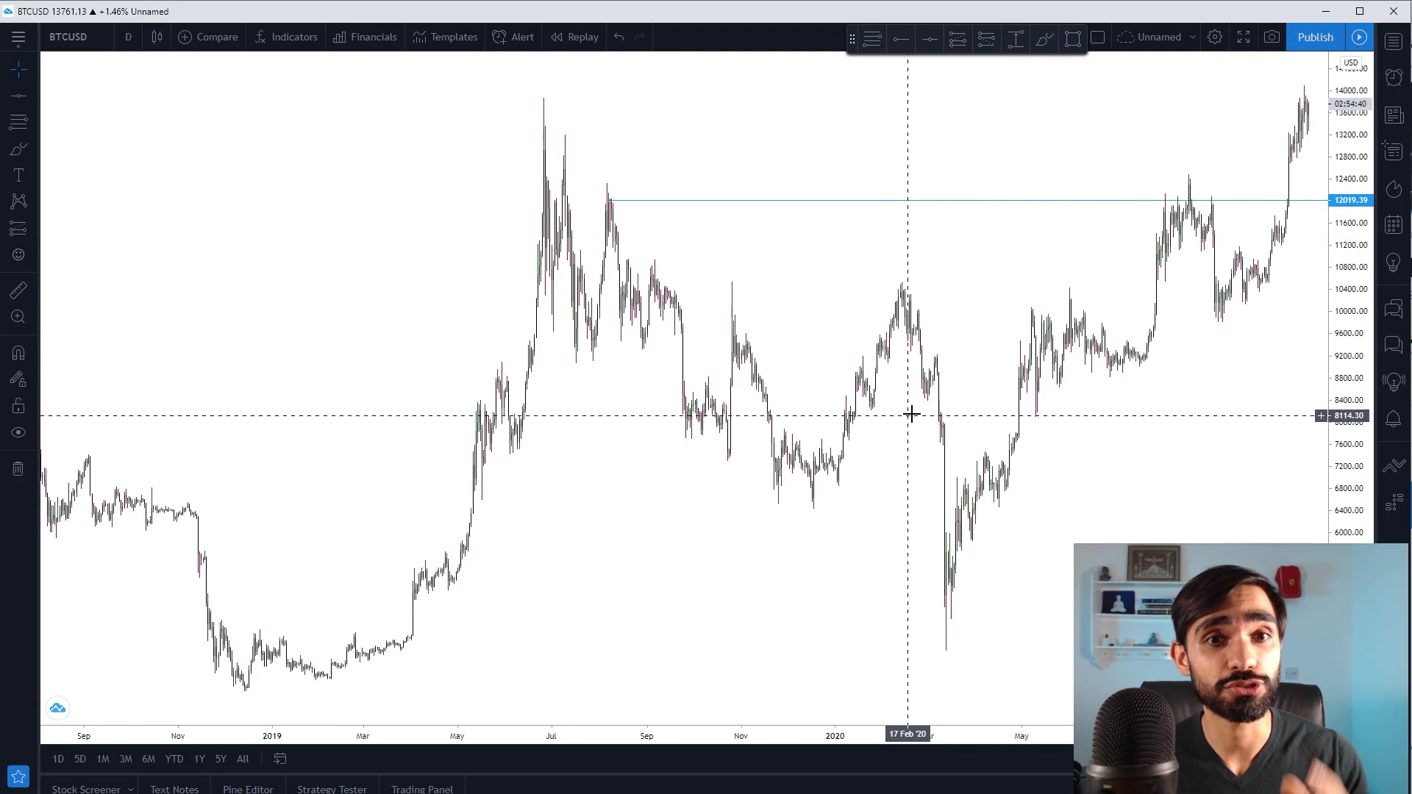
{"action": "scroll", "coordinate": [879, 324], "scroll_direction": "down", "scroll_amount": 3}
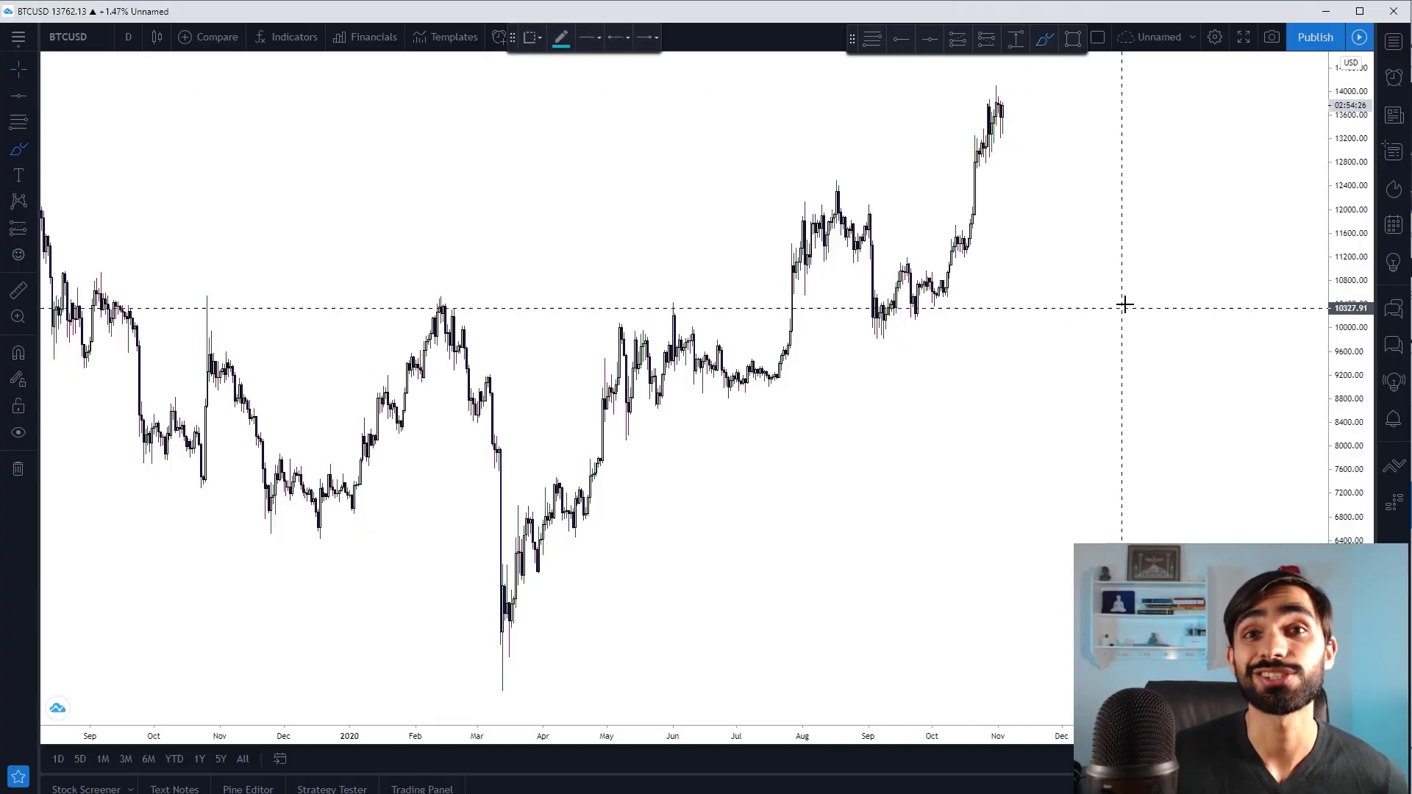
{"action": "scroll", "coordinate": [1038, 548], "scroll_direction": "down", "scroll_amount": 1}
{"action": "scroll", "coordinate": [1037, 548], "scroll_direction": "up", "scroll_amount": 1}
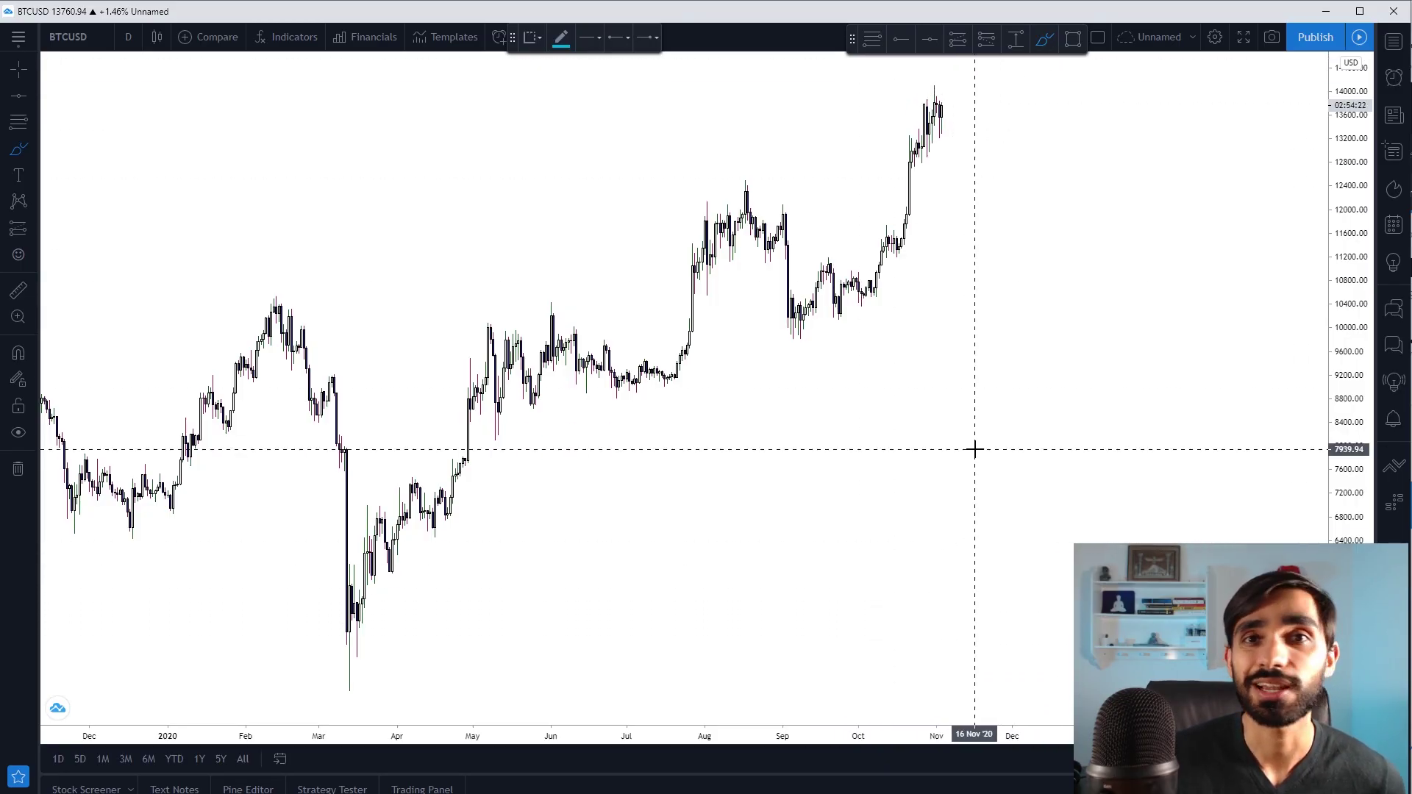
{"action": "left_click_drag", "start_coordinate": [266, 637], "coordinate": [440, 614]}
{"action": "mouse_move", "coordinate": [450, 333]}
{"action": "left_mouse_down"}
{"action": "mouse_move", "coordinate": [599, 294]}
{"action": "mouse_move", "coordinate": [612, 306]}
{"action": "left_mouse_up"}
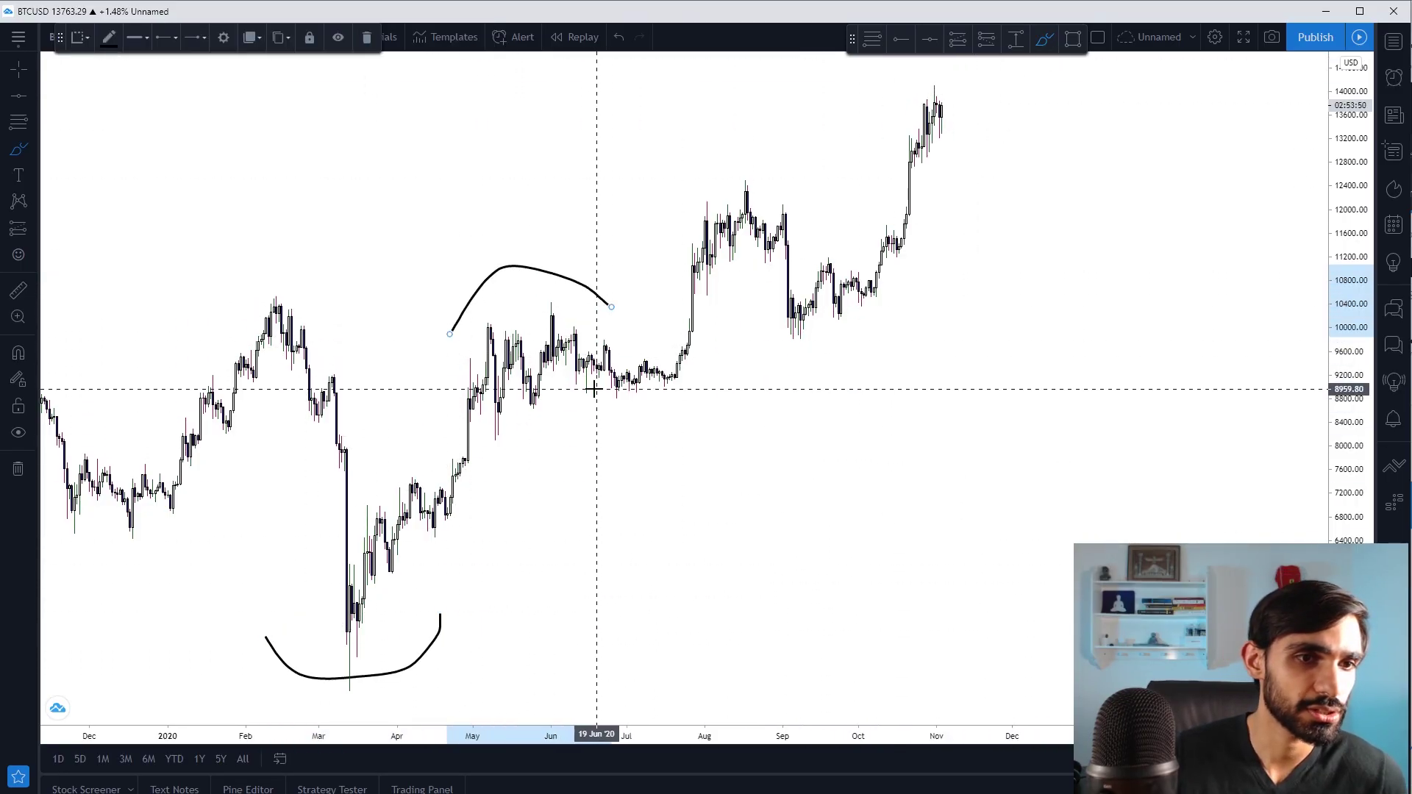
{"action": "left_click_drag", "start_coordinate": [591, 395], "coordinate": [715, 357]}
{"action": "mouse_move", "coordinate": [674, 208]}
{"action": "left_mouse_down"}
{"action": "mouse_move", "coordinate": [765, 193]}
{"action": "mouse_move", "coordinate": [791, 206]}
{"action": "left_mouse_up"}
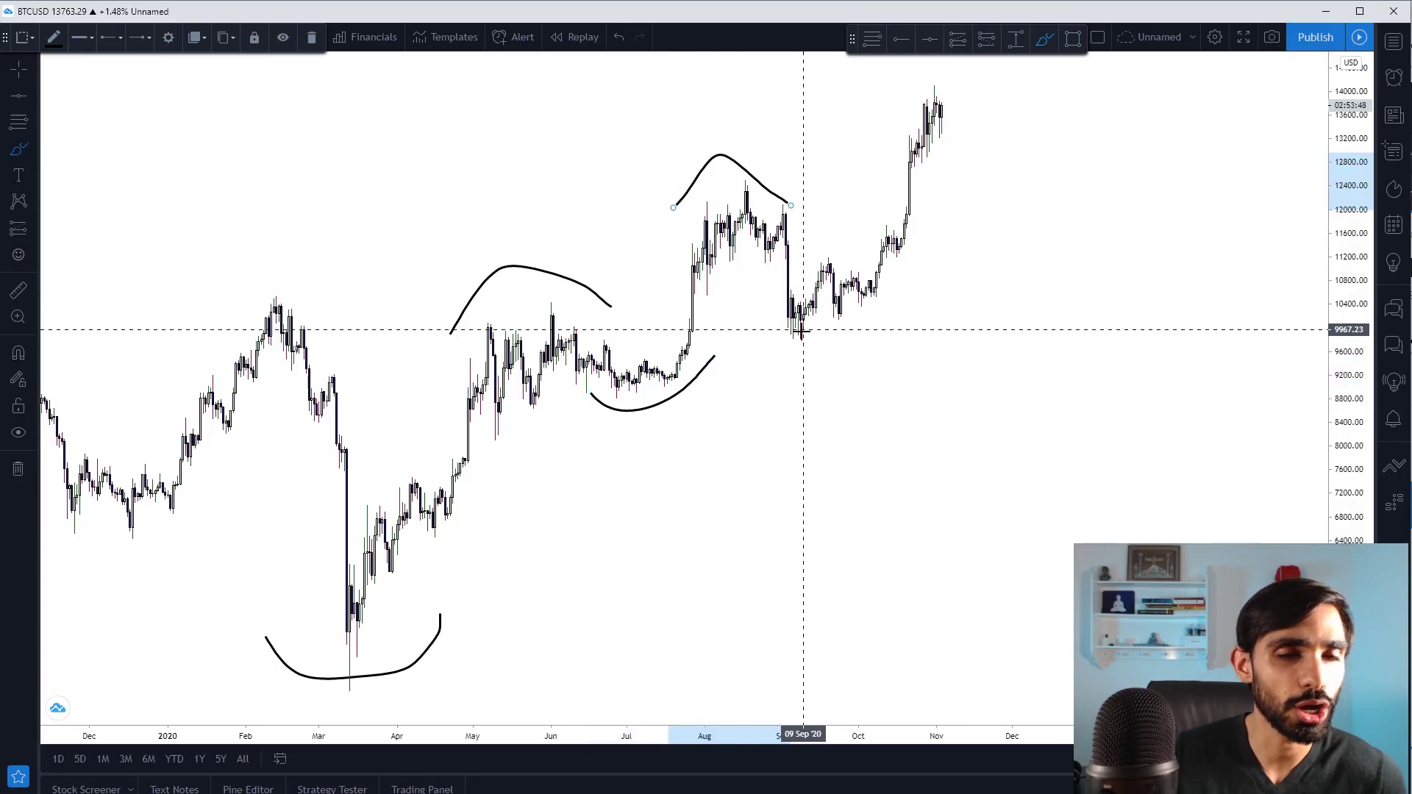
{"action": "left_click_drag", "start_coordinate": [778, 329], "coordinate": [874, 302]}
{"action": "mouse_move", "coordinate": [891, 100]}
{"action": "left_mouse_down"}
{"action": "mouse_move", "coordinate": [996, 69]}
{"action": "mouse_move", "coordinate": [1008, 120]}
{"action": "left_mouse_up"}
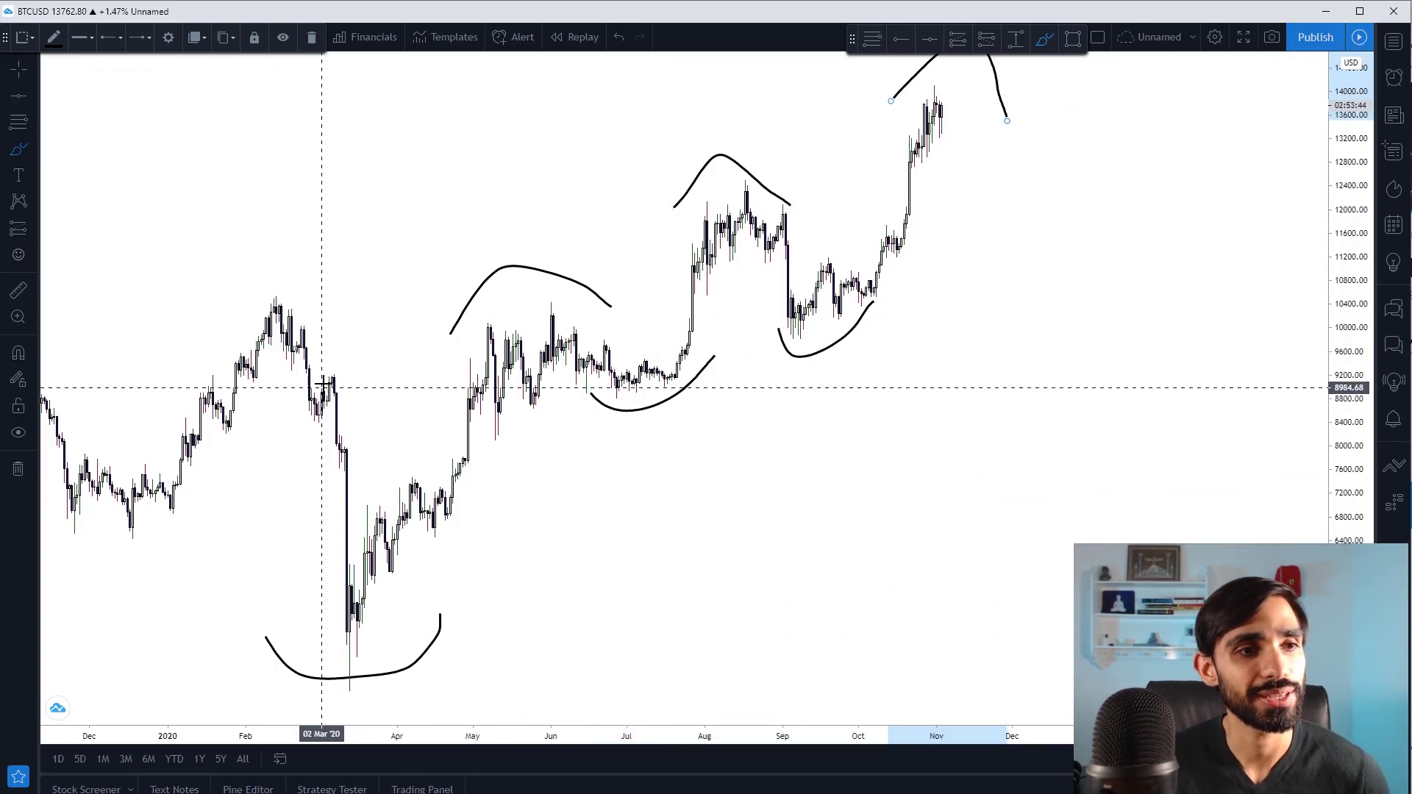
{"action": "left_click_drag", "start_coordinate": [425, 375], "coordinate": [1023, 53]}
{"action": "mouse_move", "coordinate": [327, 673]}
{"action": "left_mouse_down"}
{"action": "mouse_move", "coordinate": [1007, 341]}
{"action": "mouse_move", "coordinate": [1302, 165]}
{"action": "left_mouse_up"}
{"action": "key", "text": "ctrl+z"}
{"action": "key", "text": "ctrl+z"}
{"action": "key", "text": "ctrl+z"}
{"action": "key", "text": "ctrl+z"}
{"action": "key", "text": "ctrl+z"}
{"action": "key", "text": "ctrl+z"}
{"action": "key", "text": "ctrl+z"}
{"action": "key", "text": "ctrl+z"}
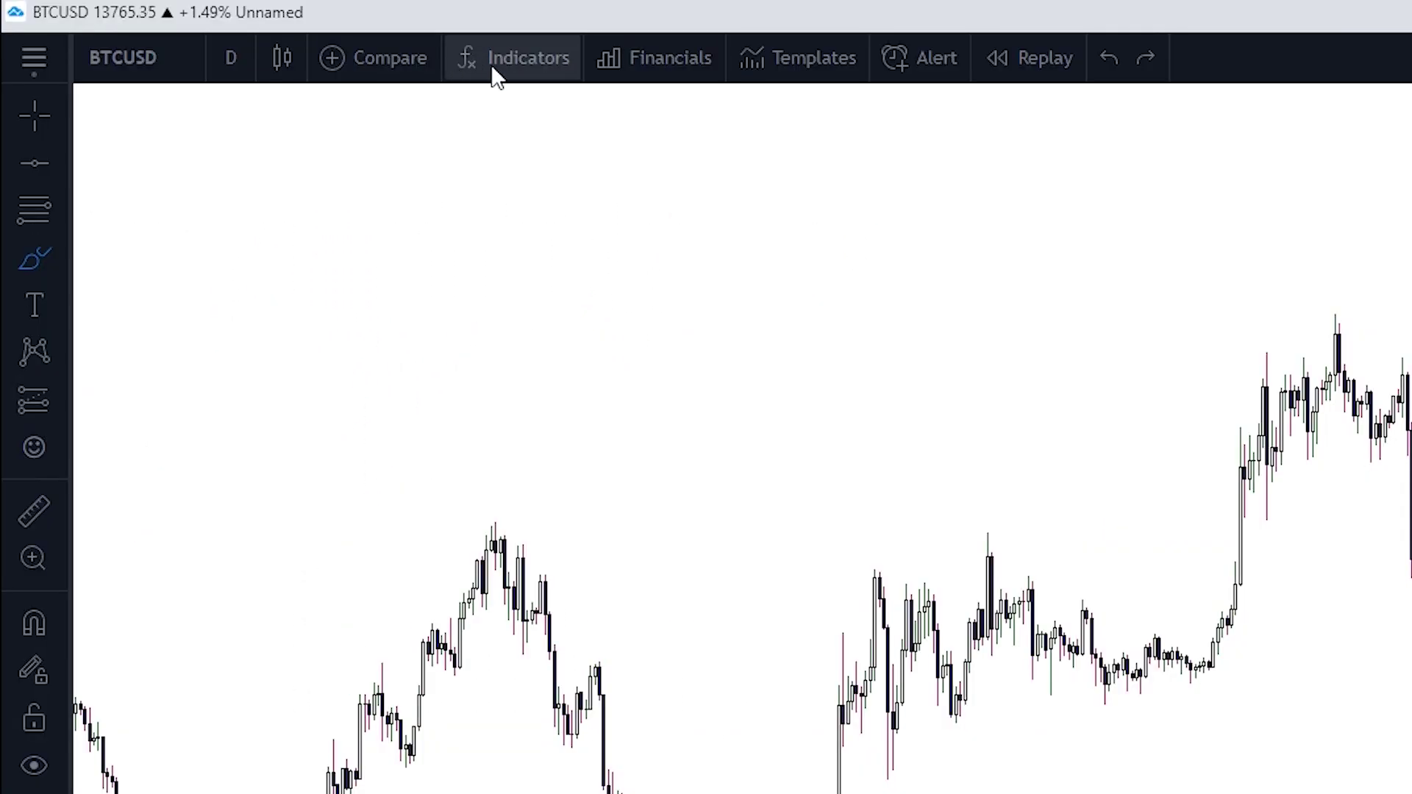
Add MA and EMA from the Indicators list and pan back to June–July.
{"action": "left_click", "coordinate": [548, 69]}
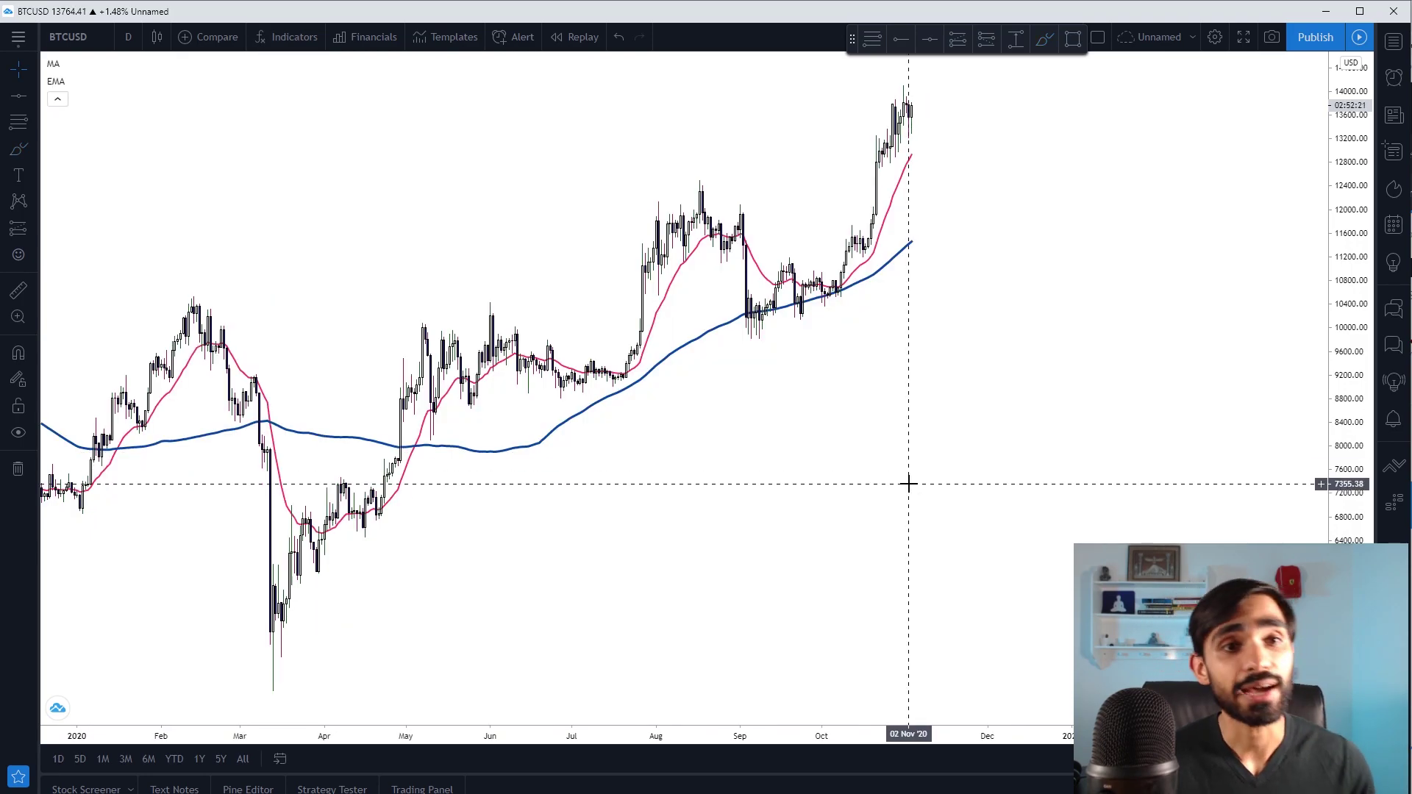
{"action": "scroll", "coordinate": [908, 482], "scroll_direction": "up", "scroll_amount": 8}
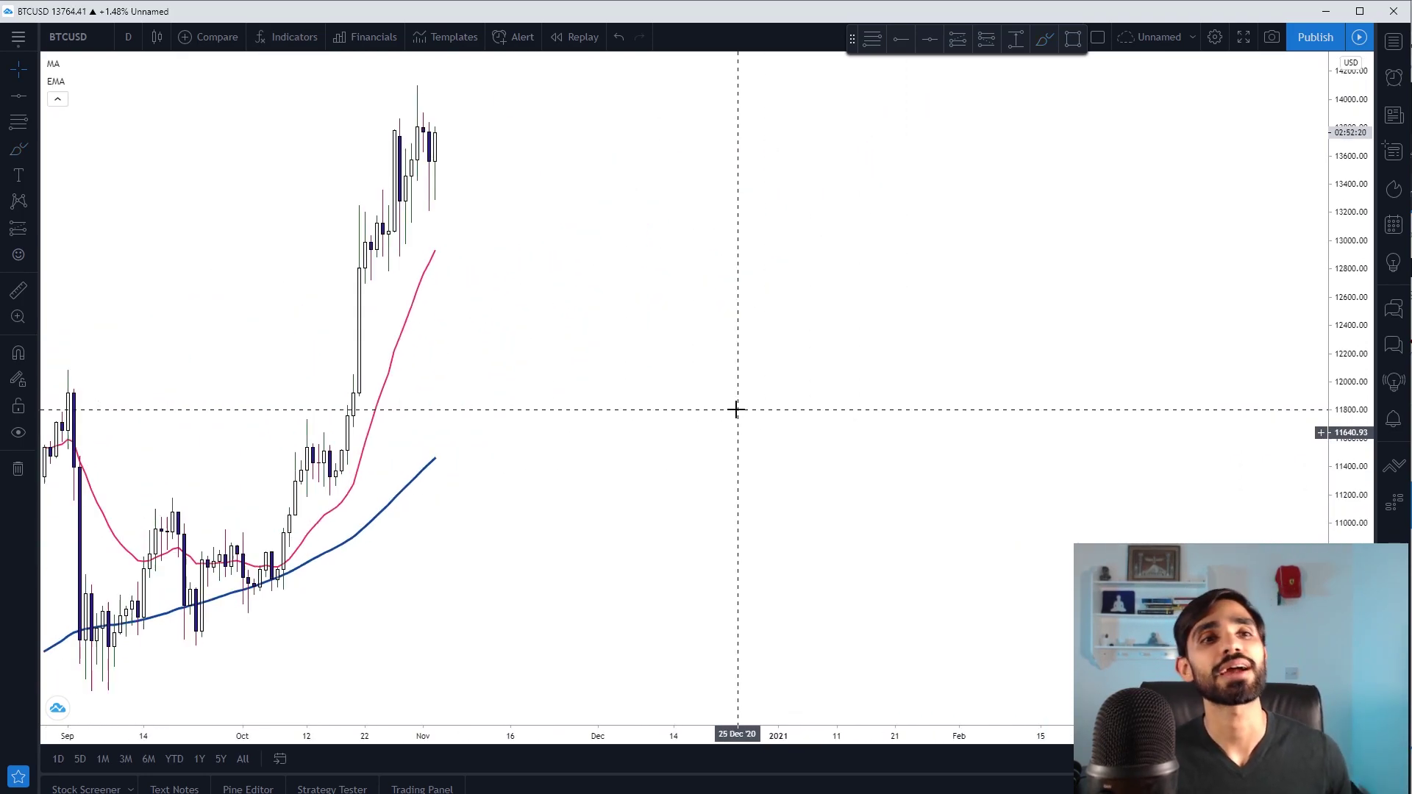
{"action": "left_click_drag", "start_coordinate": [799, 359], "coordinate": [838, 360]}
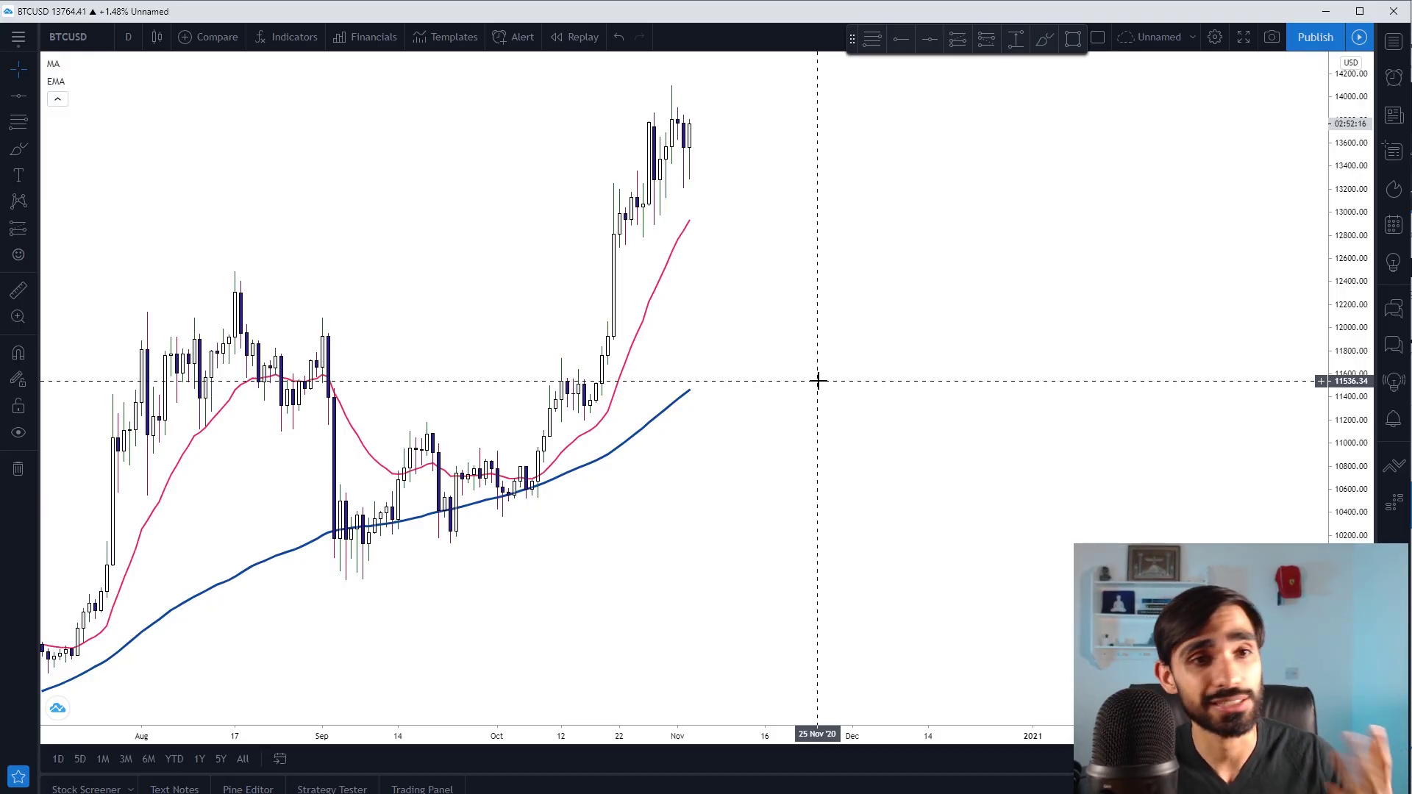
{"action": "left_click_drag", "start_coordinate": [902, 387], "coordinate": [1076, 319]}
Hide the MA and EMA lines from the chart legend.
{"action": "mouse_move", "coordinate": [81, 87]}
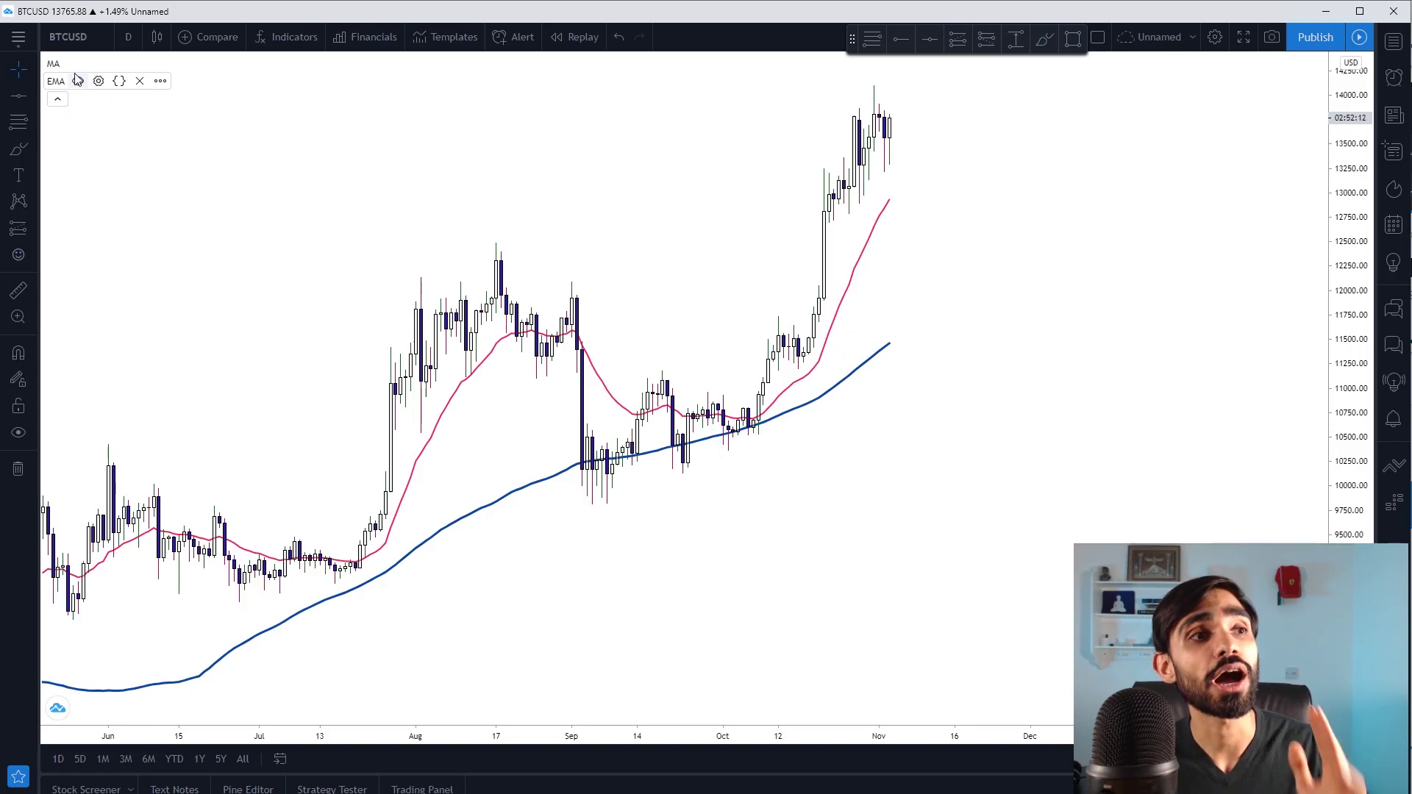
{"action": "left_click", "coordinate": [73, 64]}
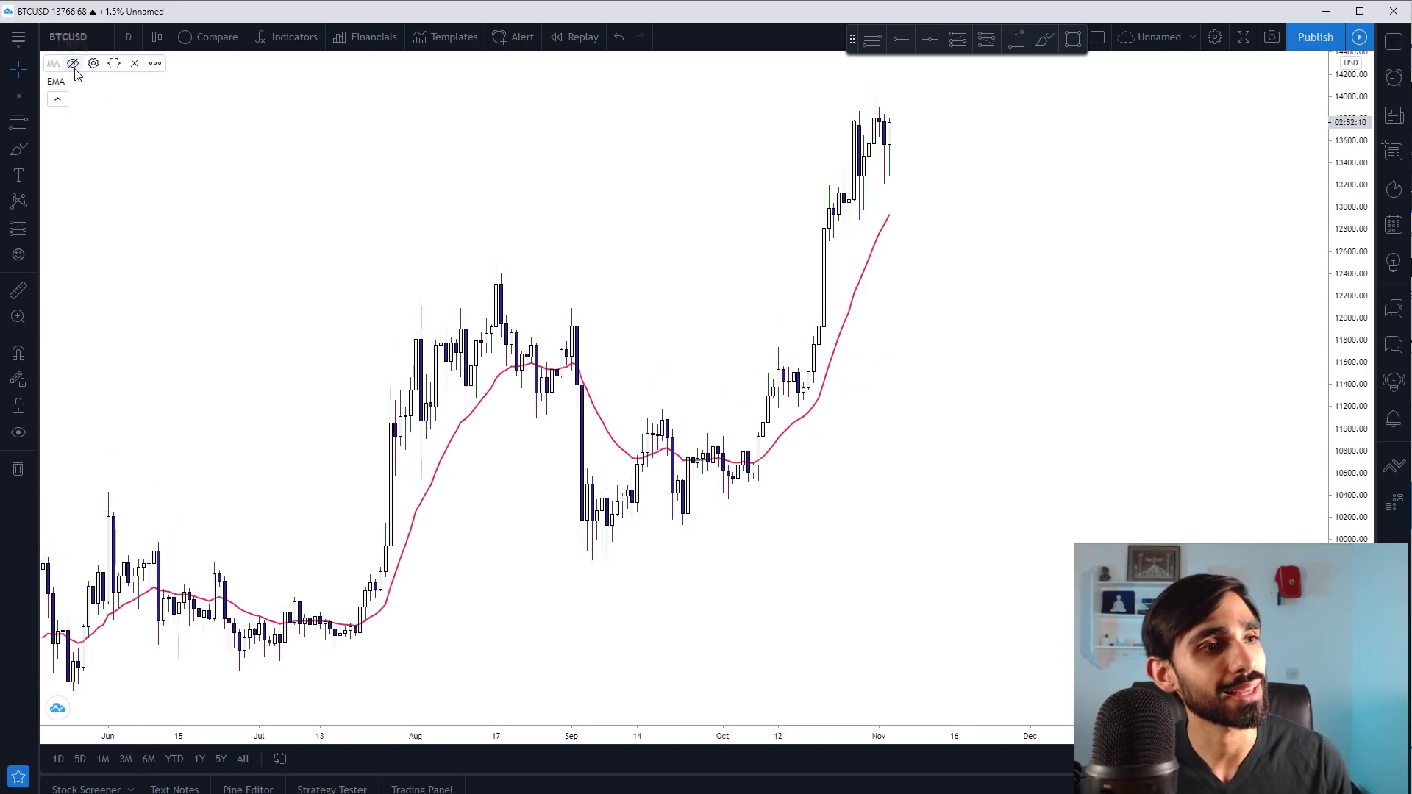
{"action": "left_click", "coordinate": [77, 84]}
Add the Volume indicator to the BTCUSD chart by searching 'volu' in Indicators.
{"action": "left_click_drag", "start_coordinate": [107, 122], "coordinate": [684, 202]}
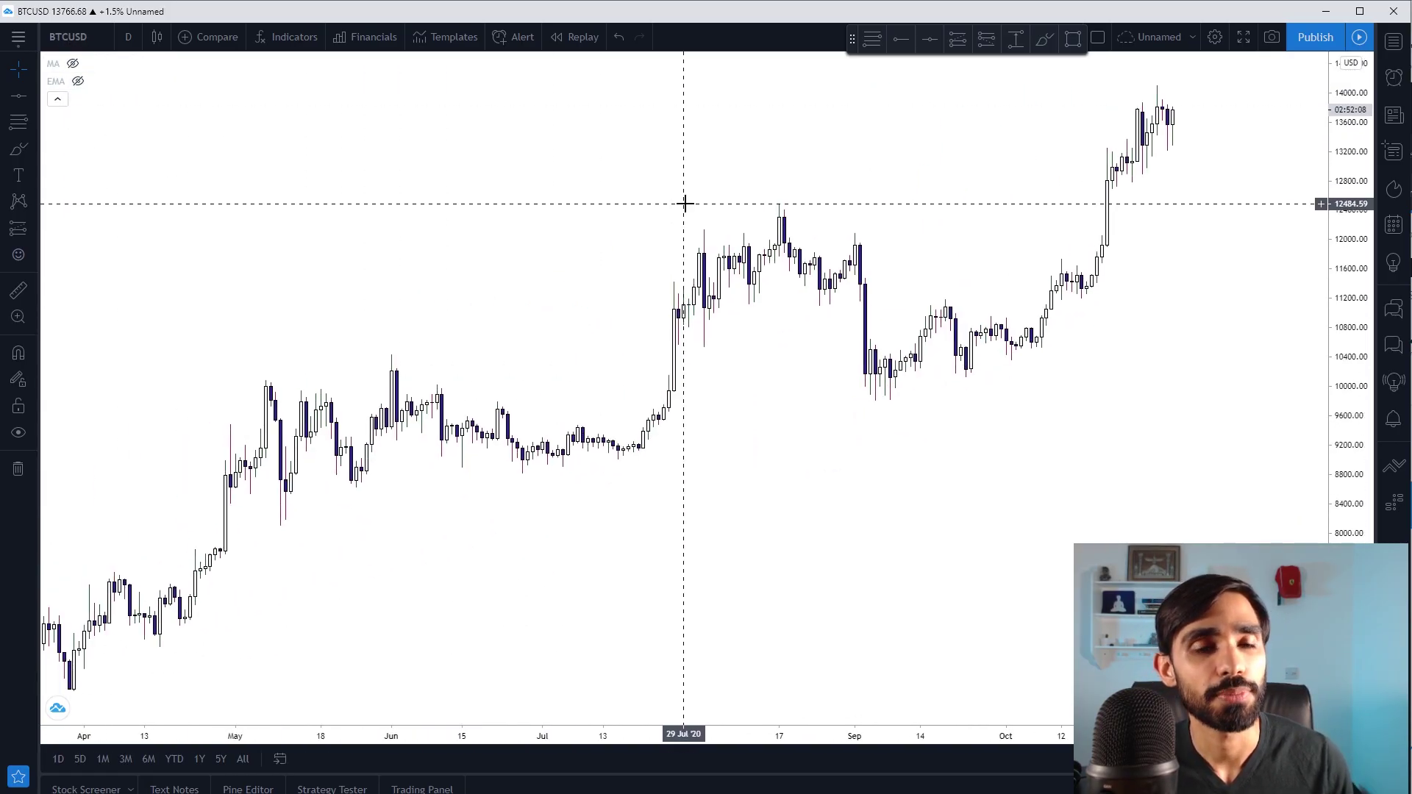
{"action": "left_click", "coordinate": [277, 43]}
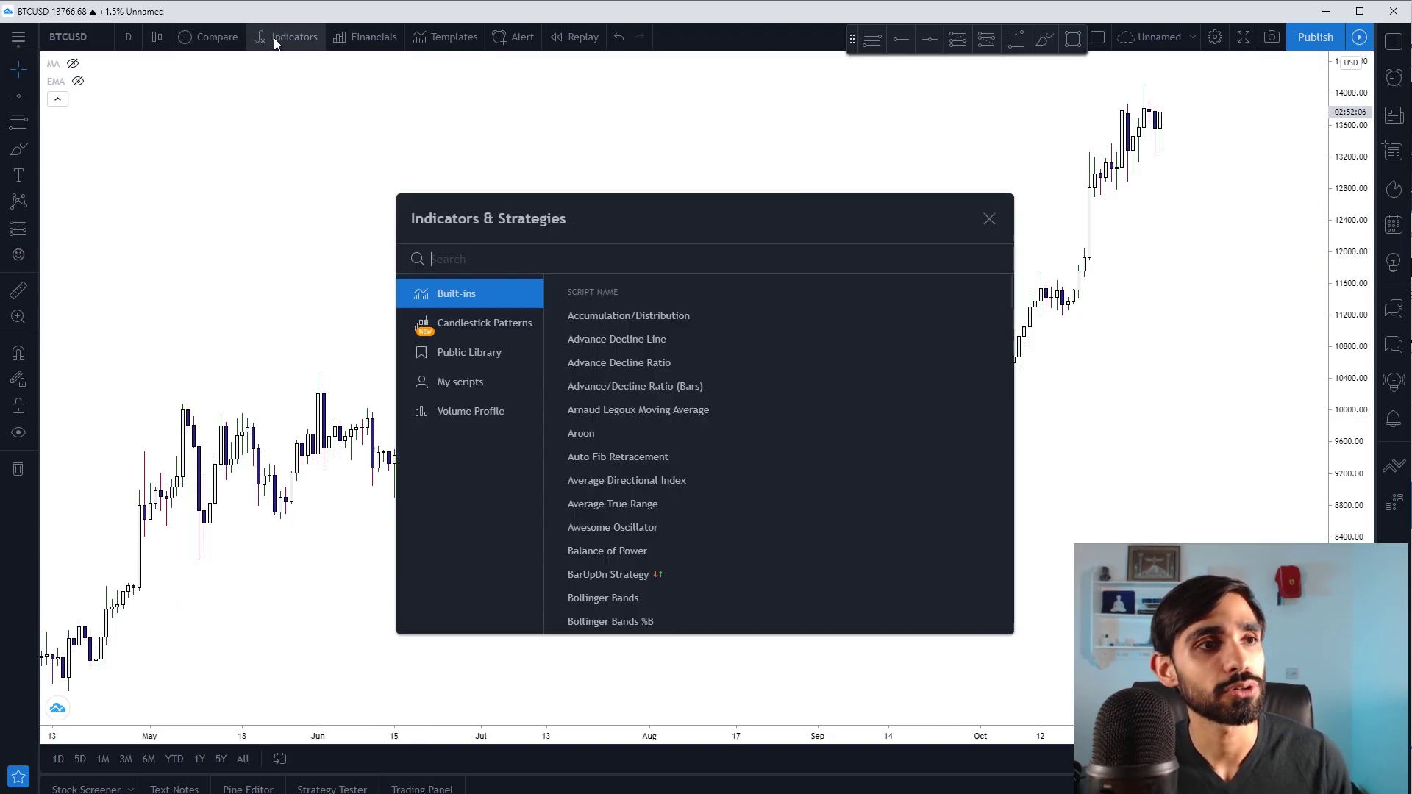
{"action": "type", "text": "volu"}
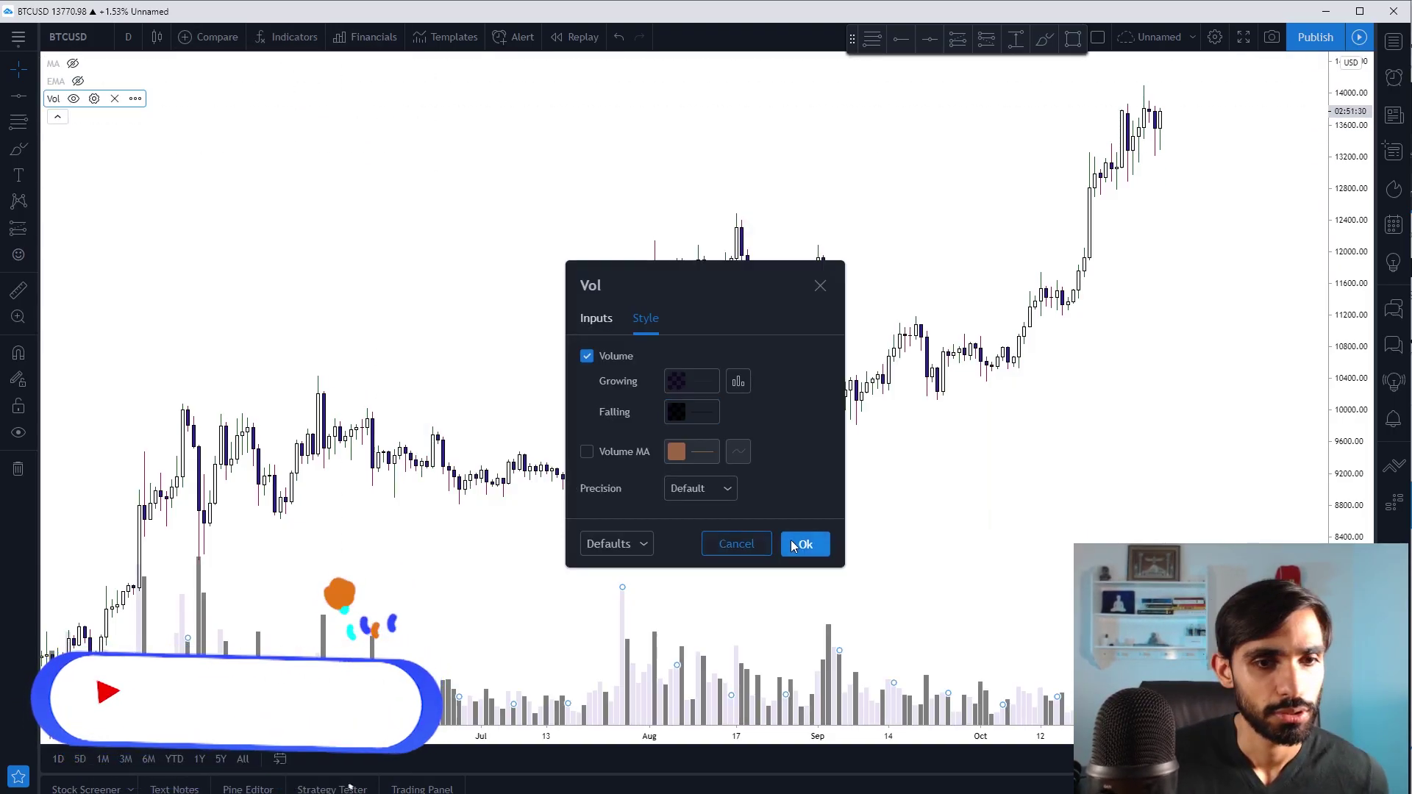
{"action": "left_click", "coordinate": [809, 542]}
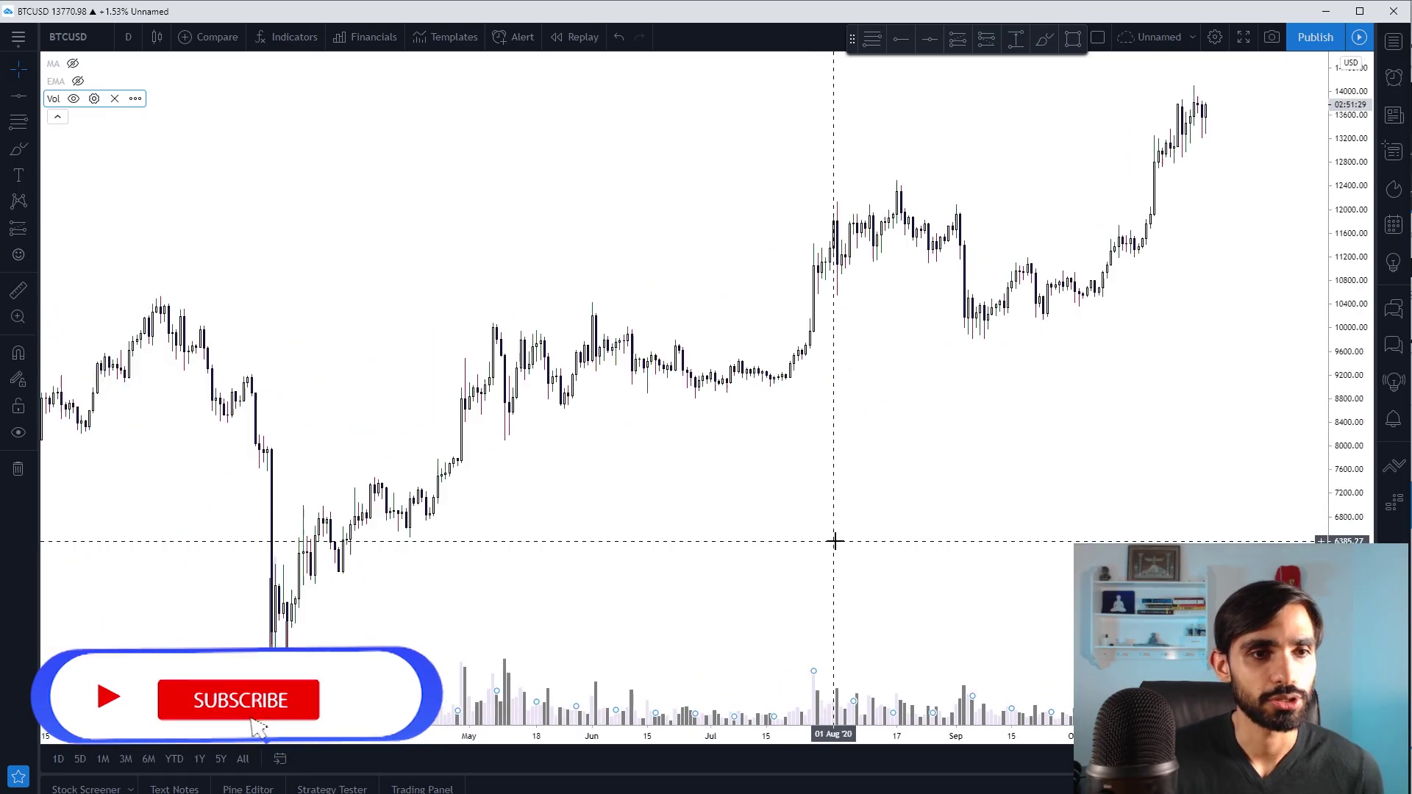
{"action": "scroll", "coordinate": [832, 526], "scroll_direction": "down", "scroll_amount": 3}
{"action": "scroll", "coordinate": [832, 522], "scroll_direction": "up", "scroll_amount": 8}
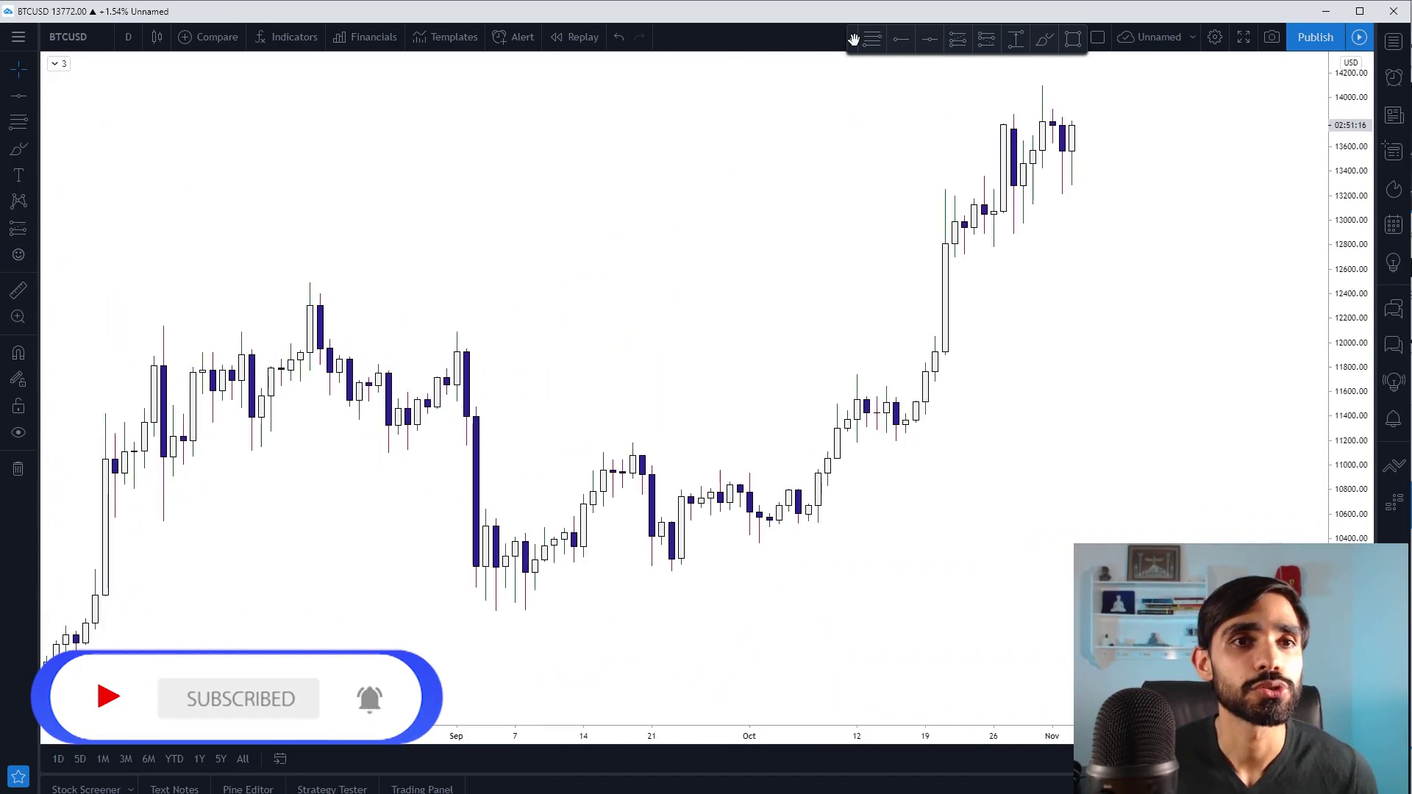
{"action": "left_click_drag", "start_coordinate": [852, 38], "coordinate": [740, 36]}
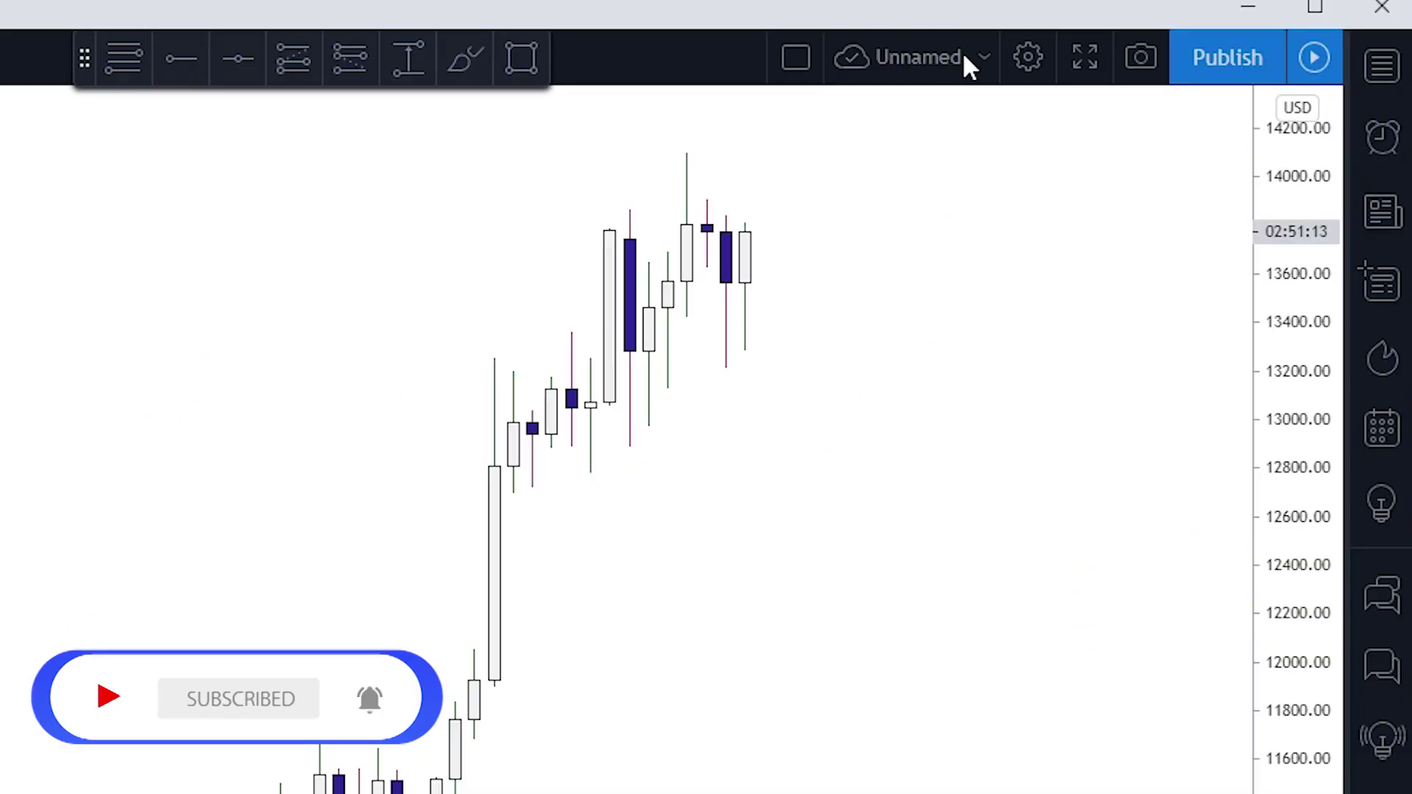
Rename the Unnamed chart layout to 'YOUTUBE TUTORIAL LAYOUT' and save it.
{"action": "left_click", "coordinate": [963, 56]}
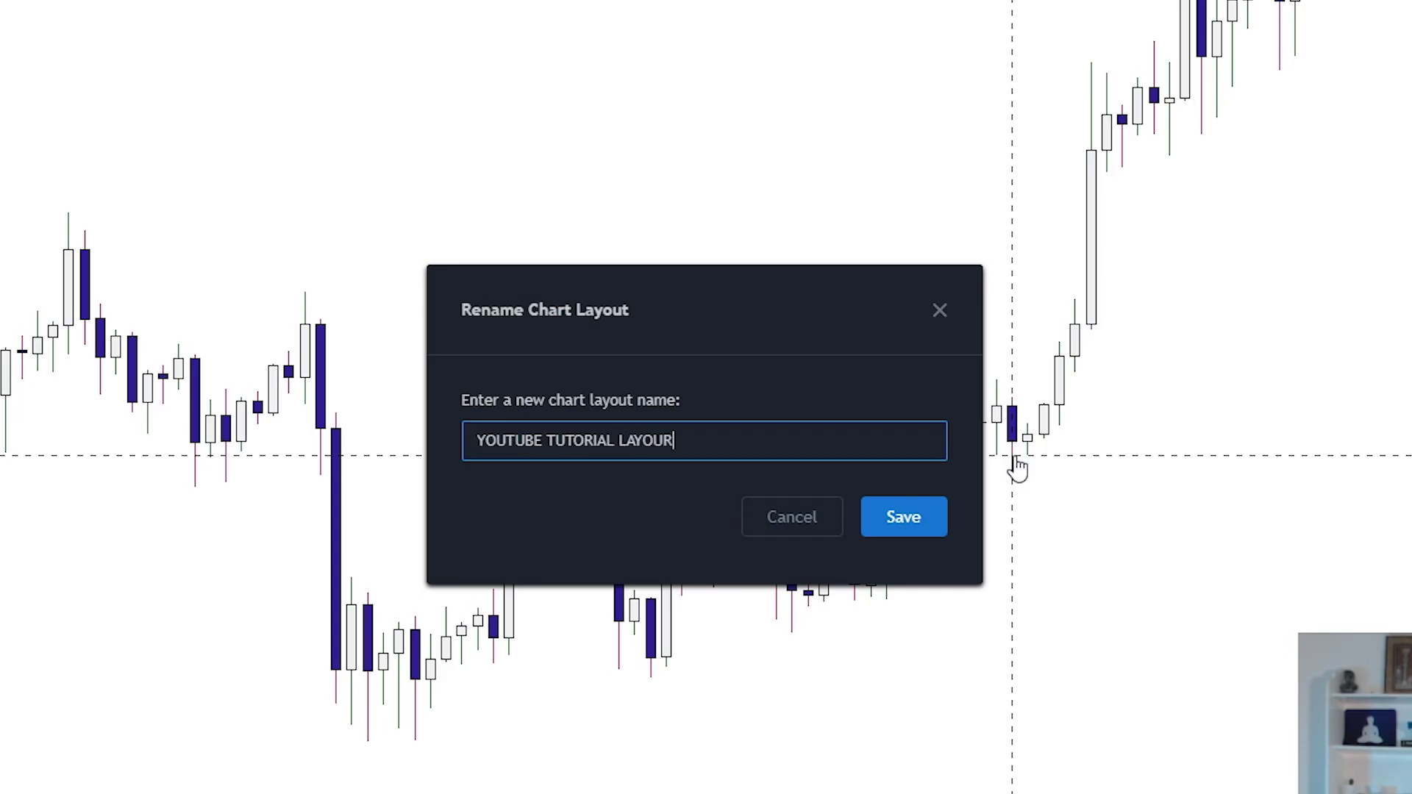
{"action": "left_click", "coordinate": [915, 524]}
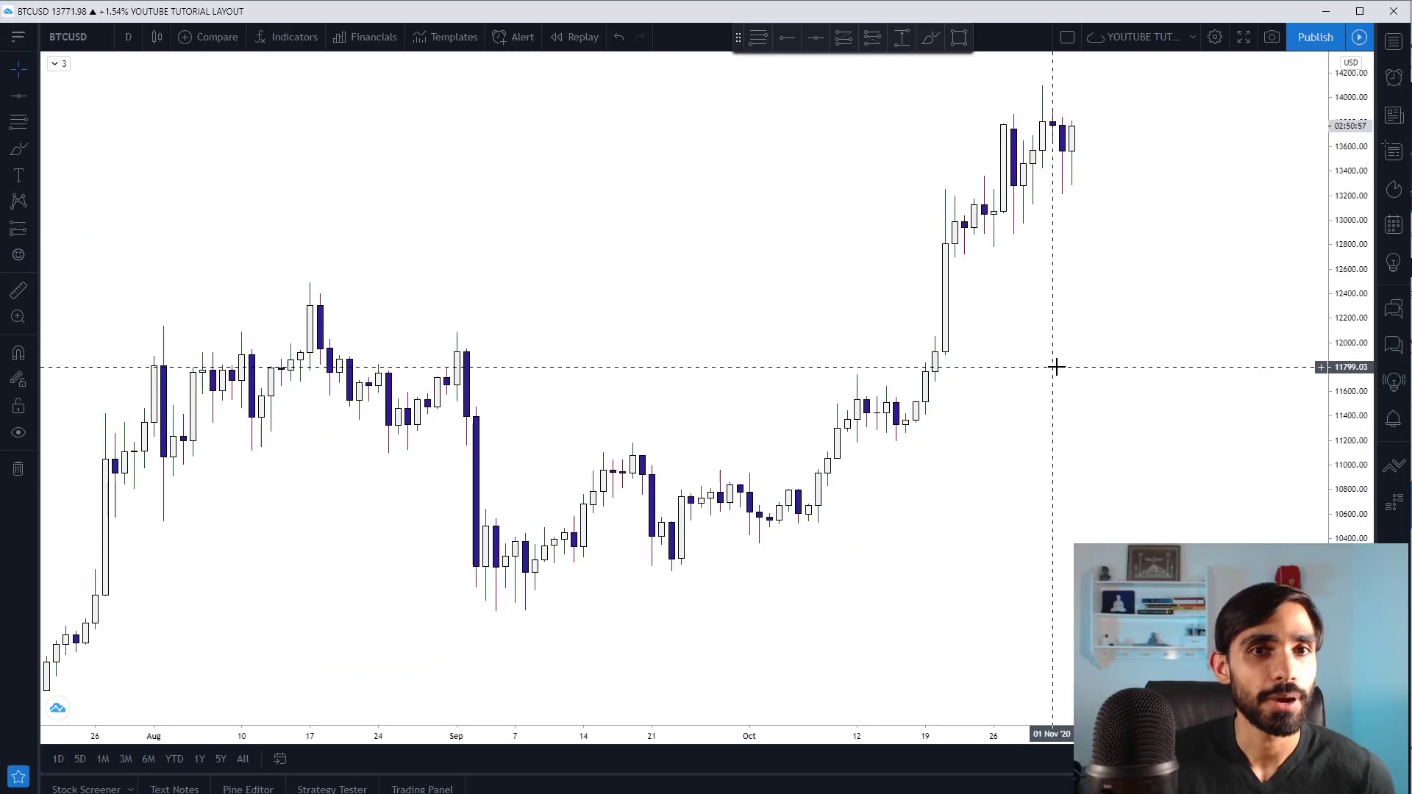
{"action": "left_click_drag", "start_coordinate": [1057, 369], "coordinate": [1082, 353]}
{"action": "scroll", "coordinate": [1018, 419], "scroll_direction": "up", "scroll_amount": 3}
{"action": "left_click_drag", "start_coordinate": [1018, 419], "coordinate": [1112, 409]}
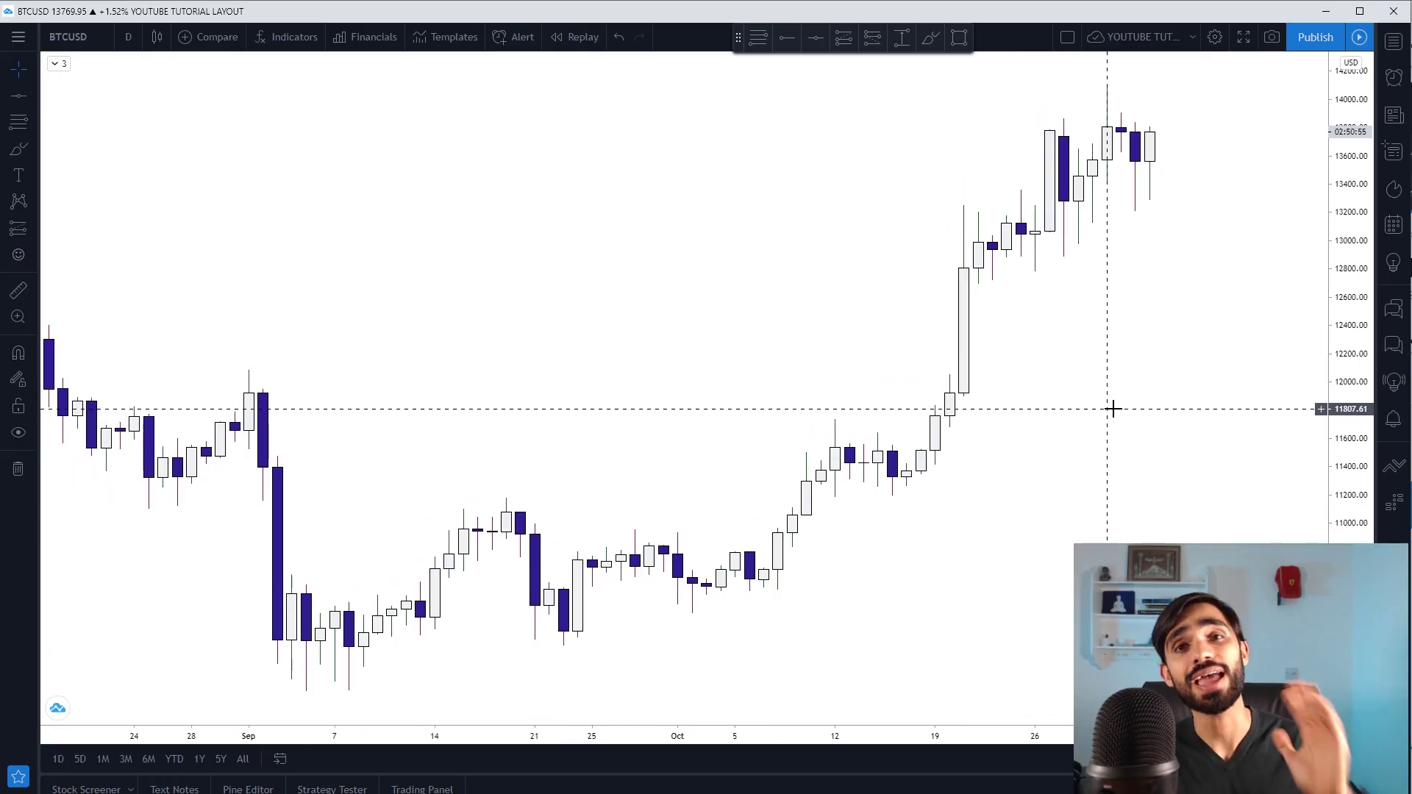